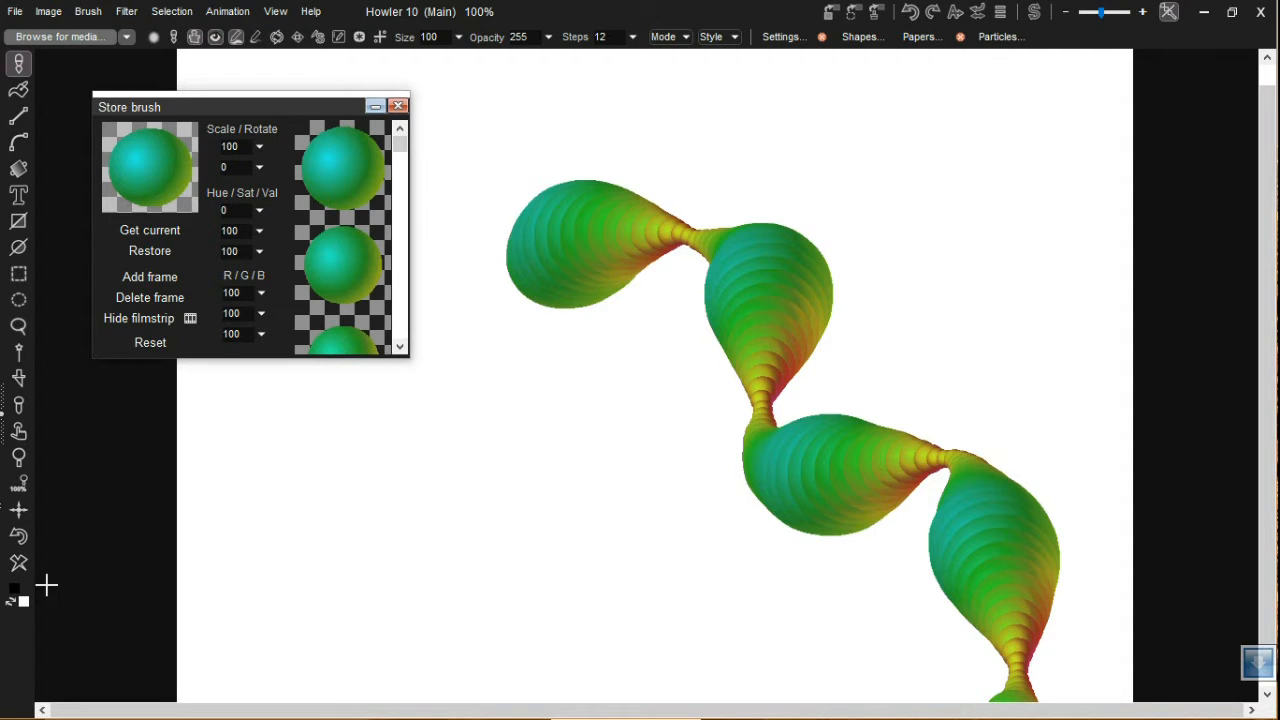
click(16, 595)
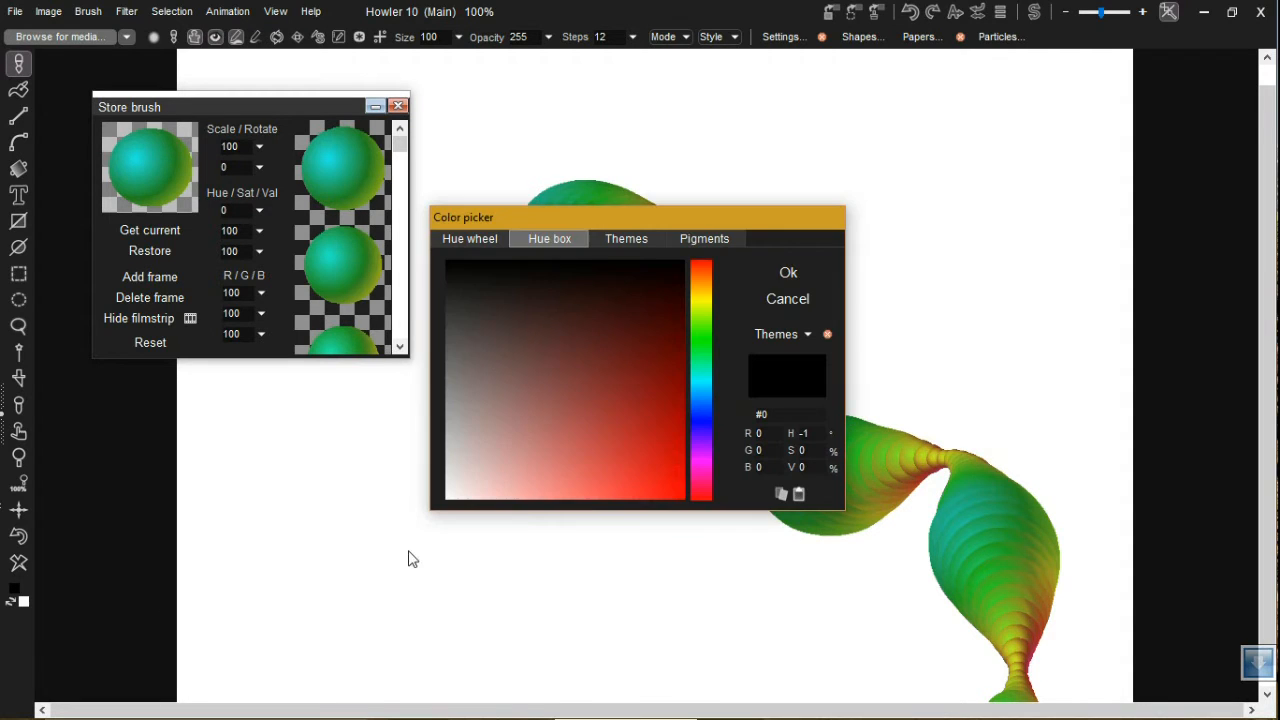
click(783, 298)
click(91, 41)
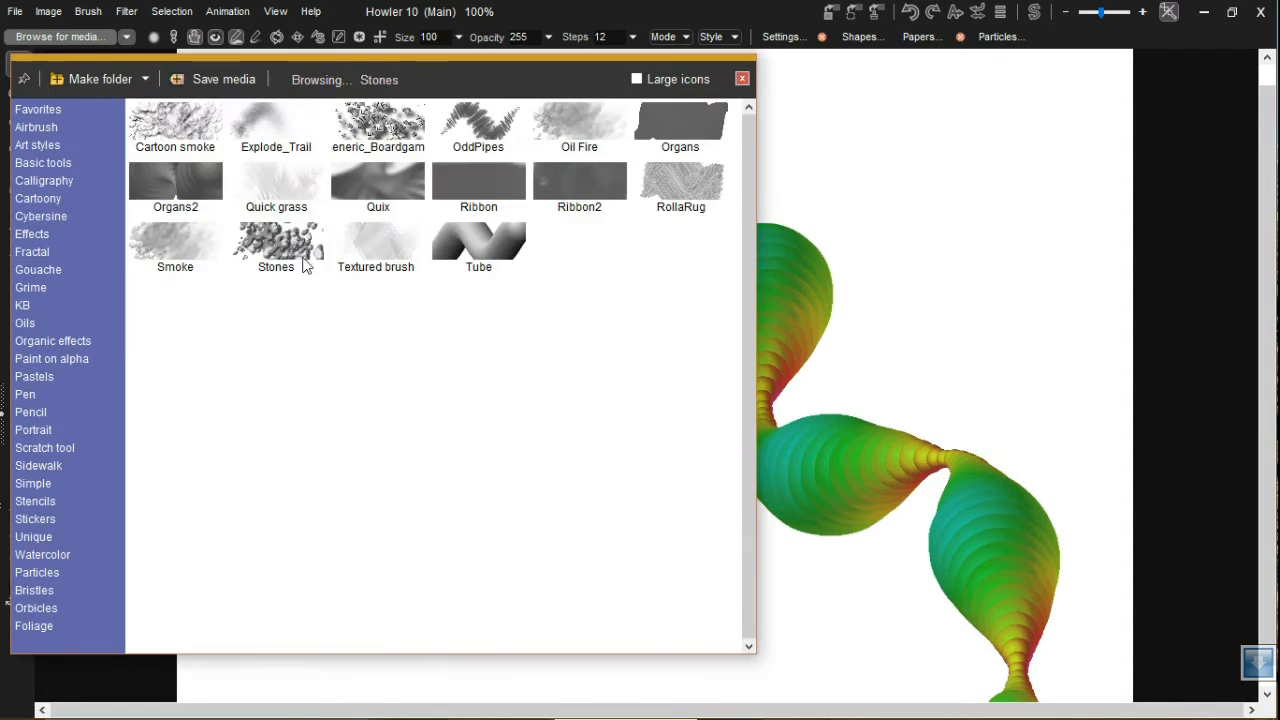
click(741, 79)
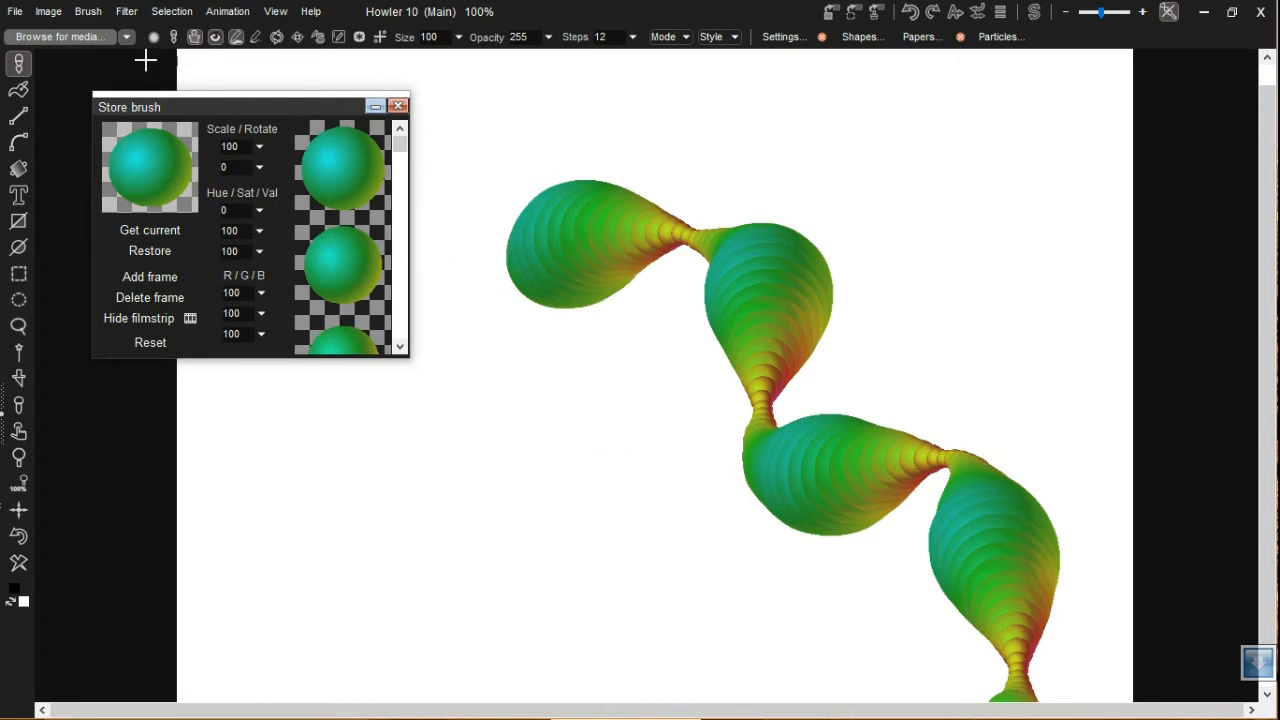
- Examine the commands available for brushes and compare them with the commands available for images
click(90, 13)
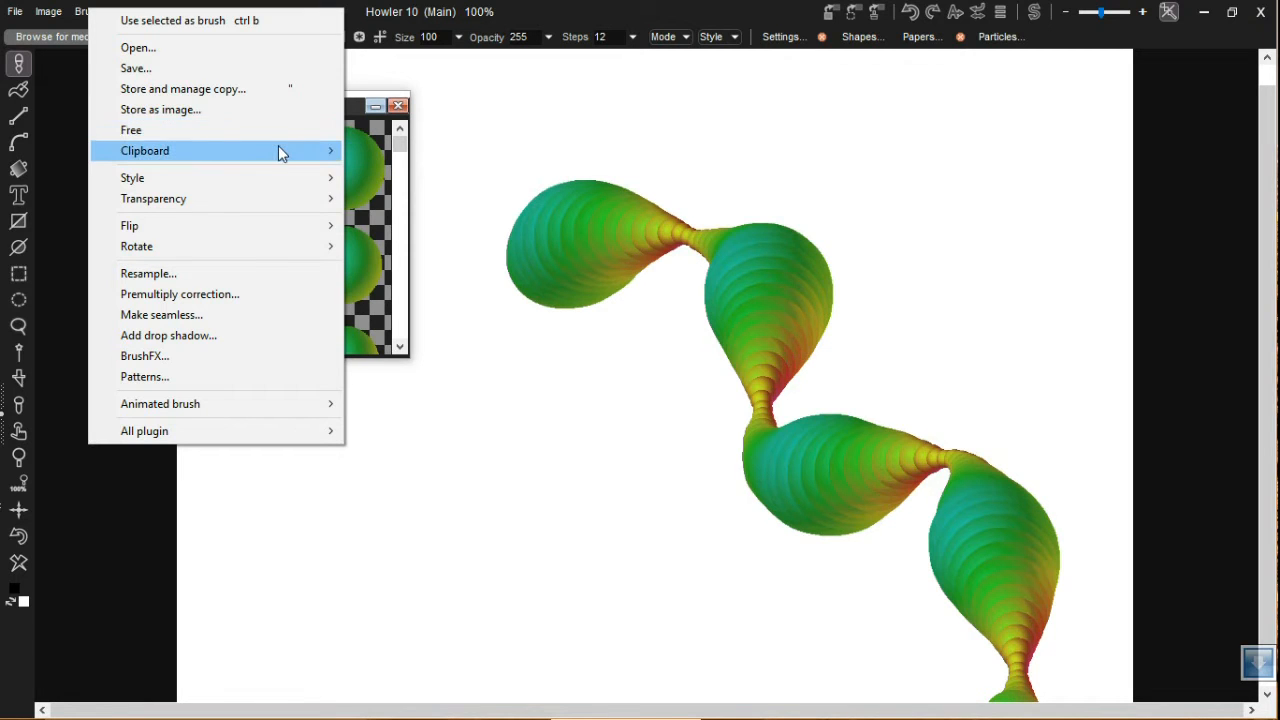
mouse_move(281, 146)
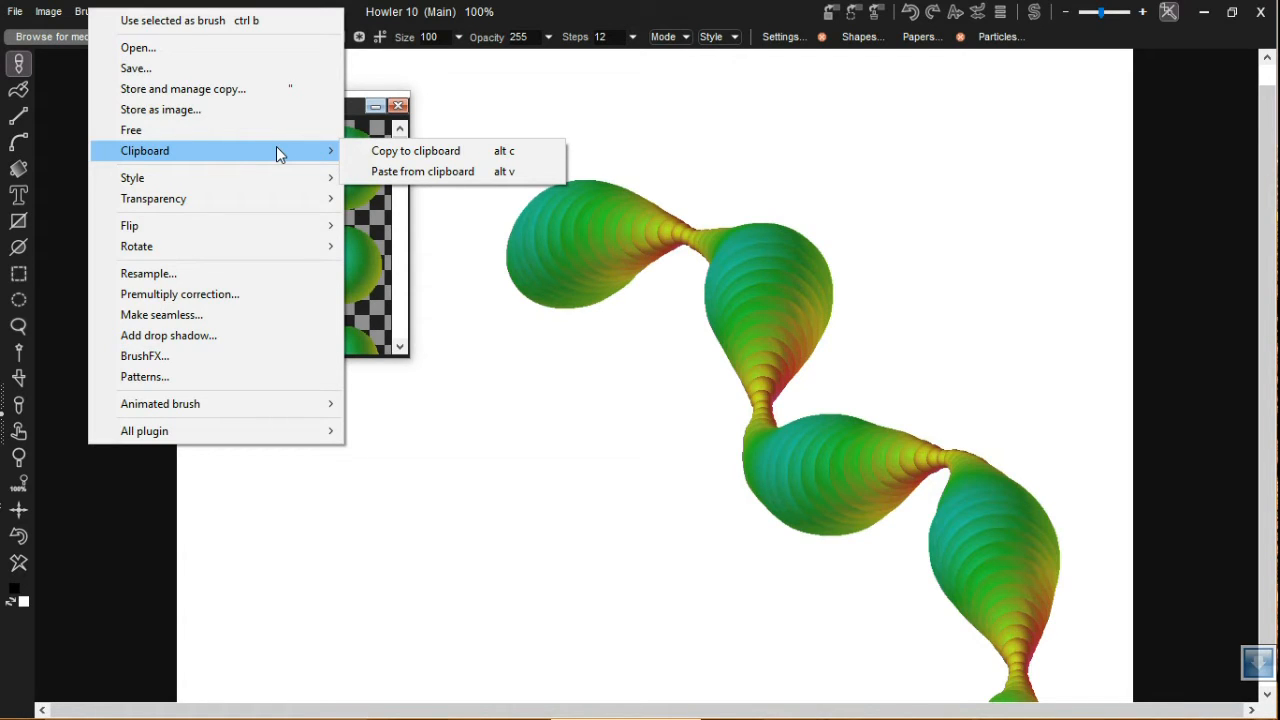
click(55, 13)
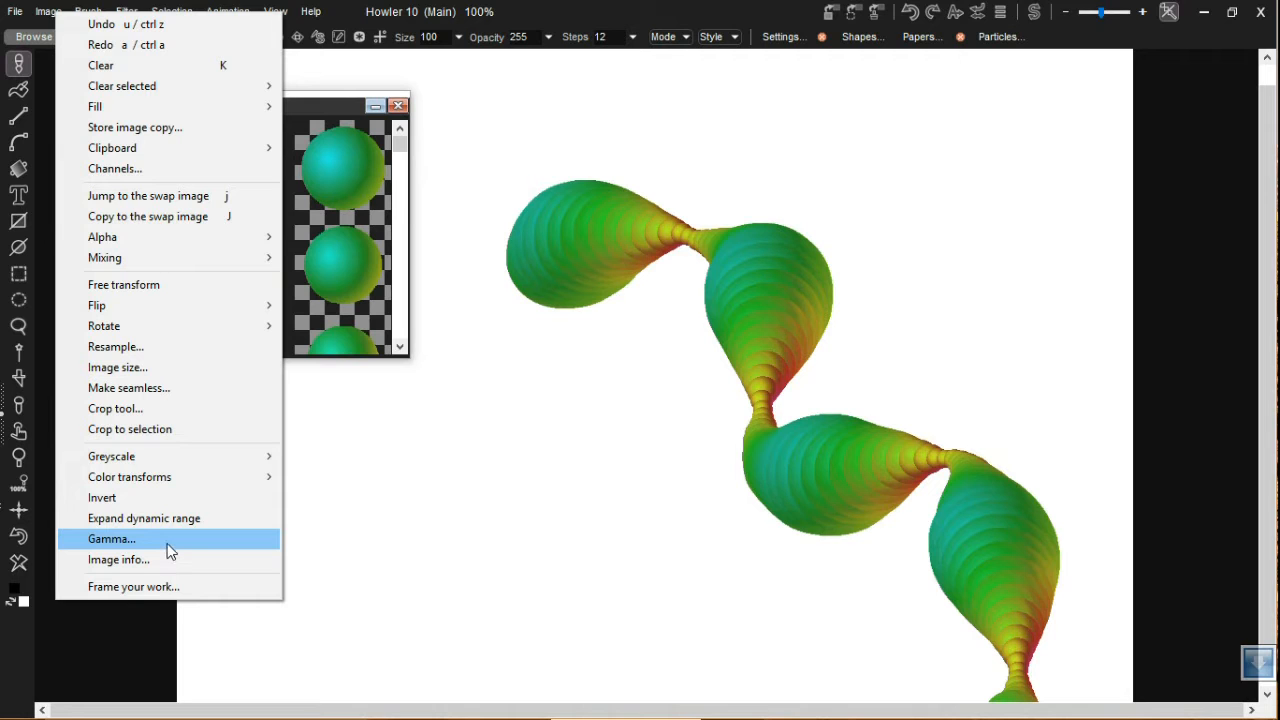
click(98, 7)
click(98, 10)
mouse_move(142, 229)
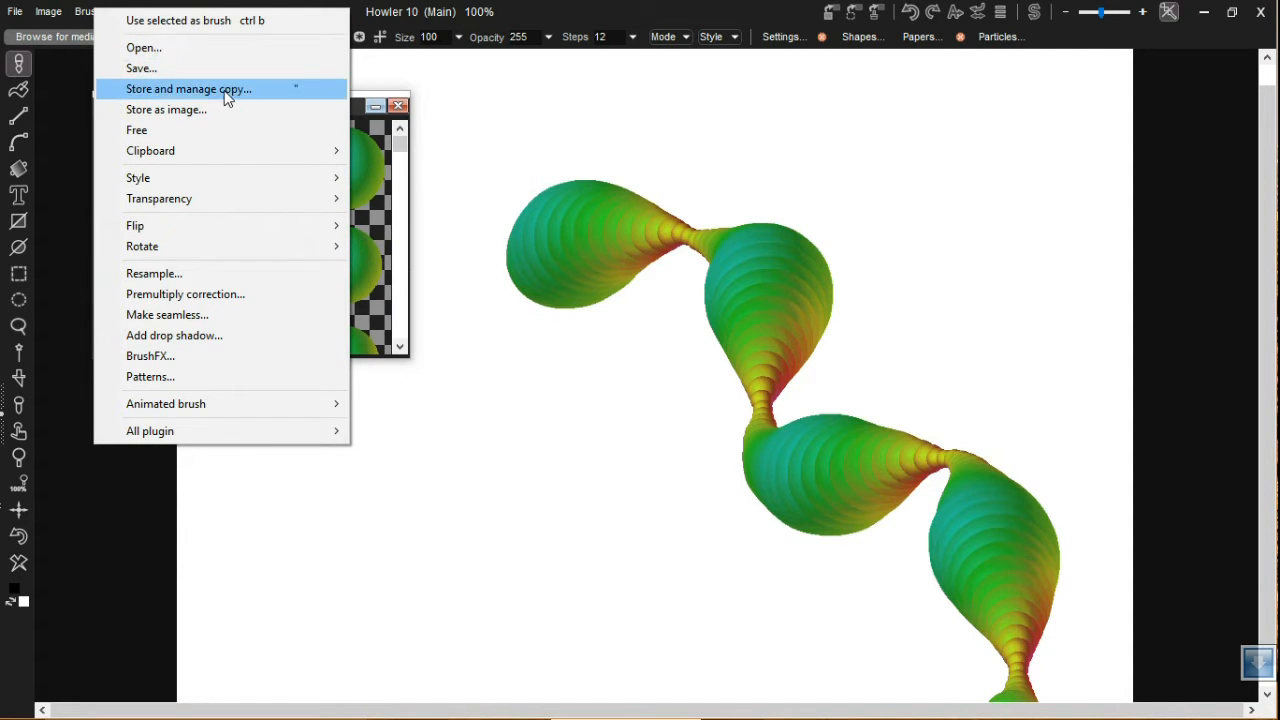
mouse_move(248, 165)
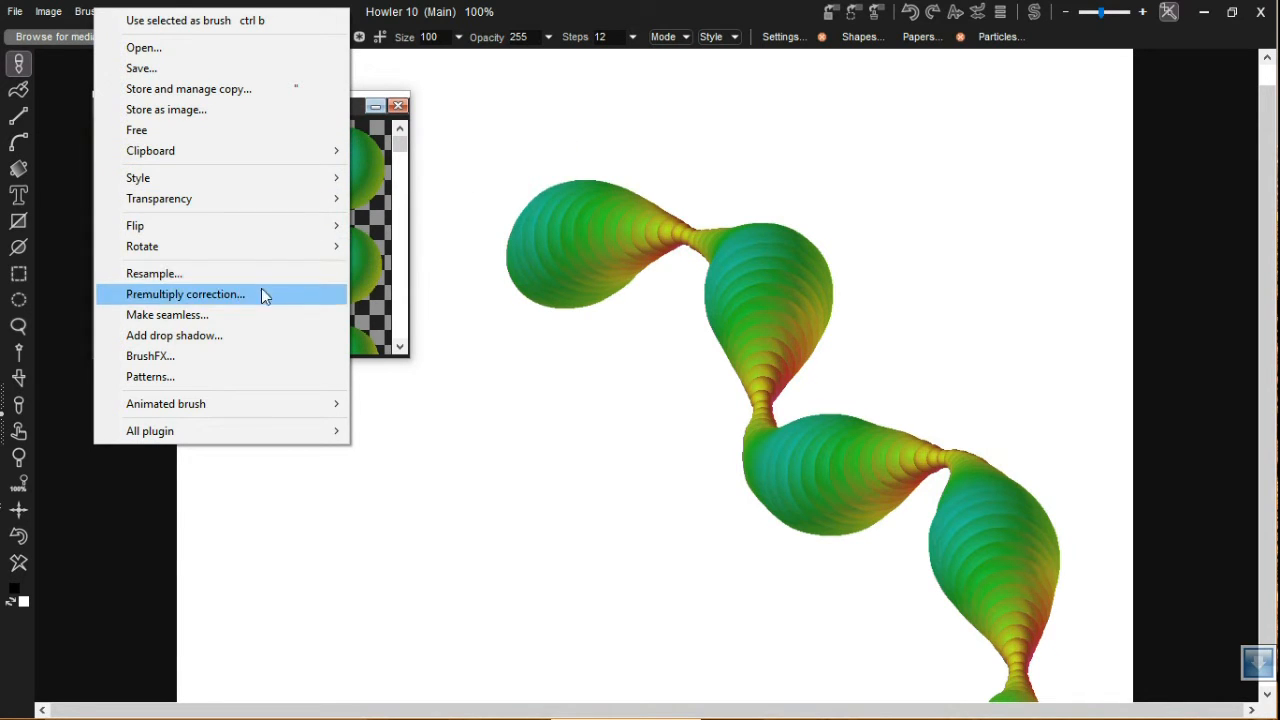
click(454, 58)
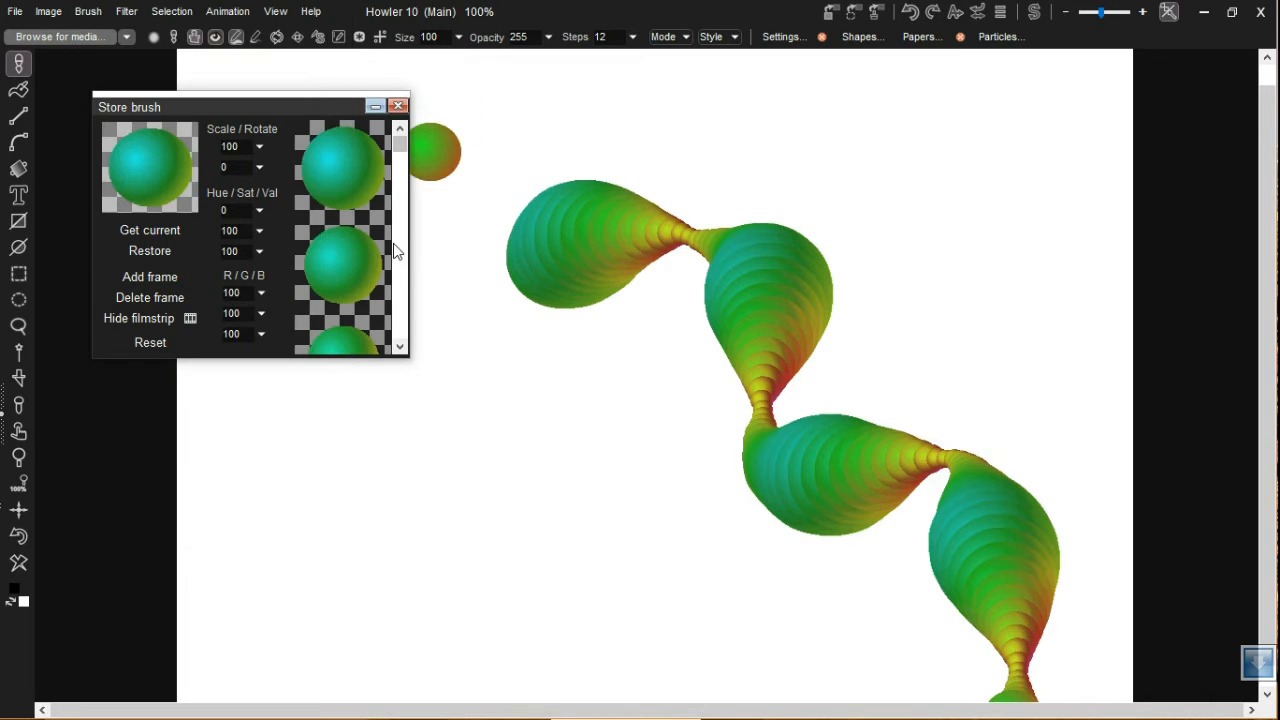
click(88, 11)
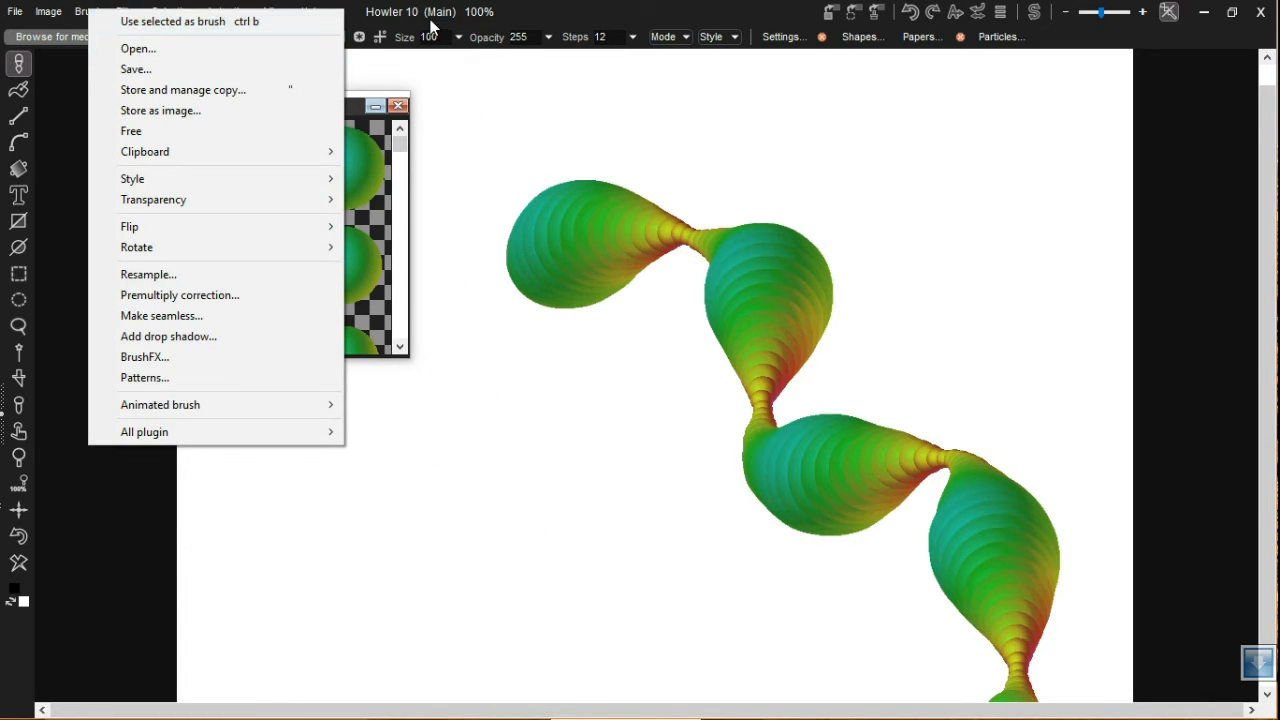
click(428, 73)
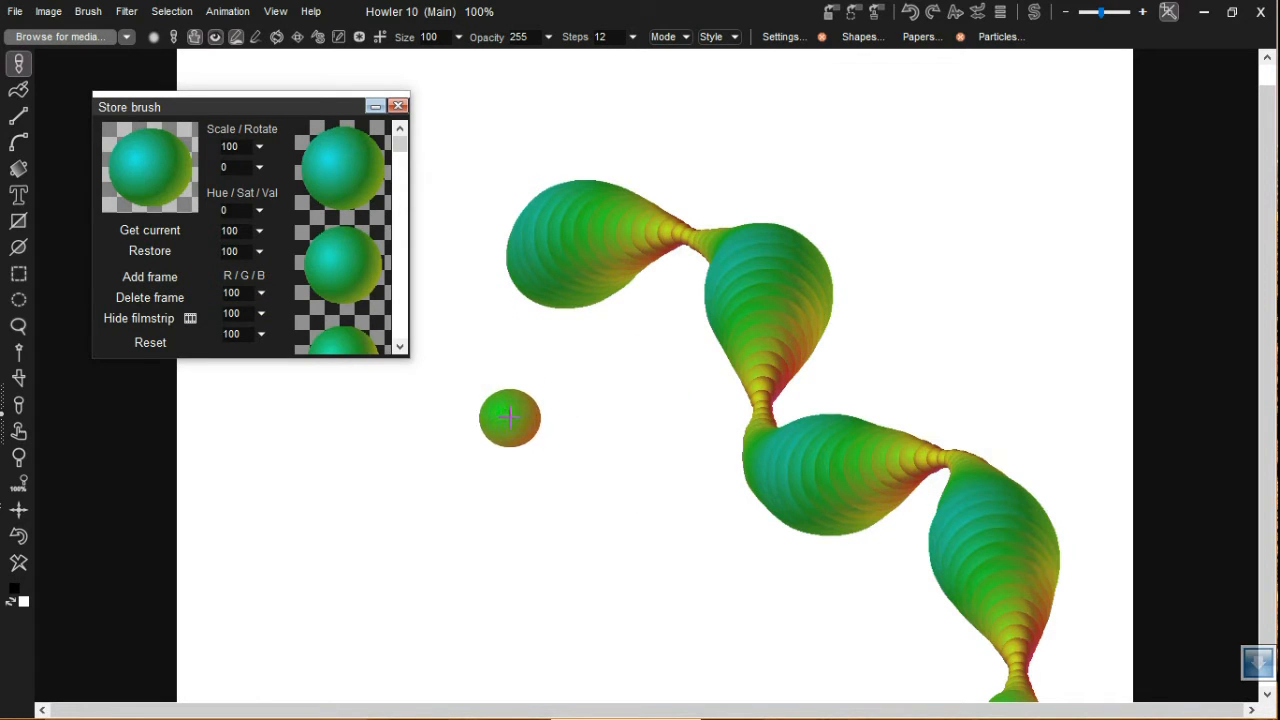
- Stamp the animated sphere brush onto the blank area below the first bulb and capture that stamp as a custom brush
click(517, 432)
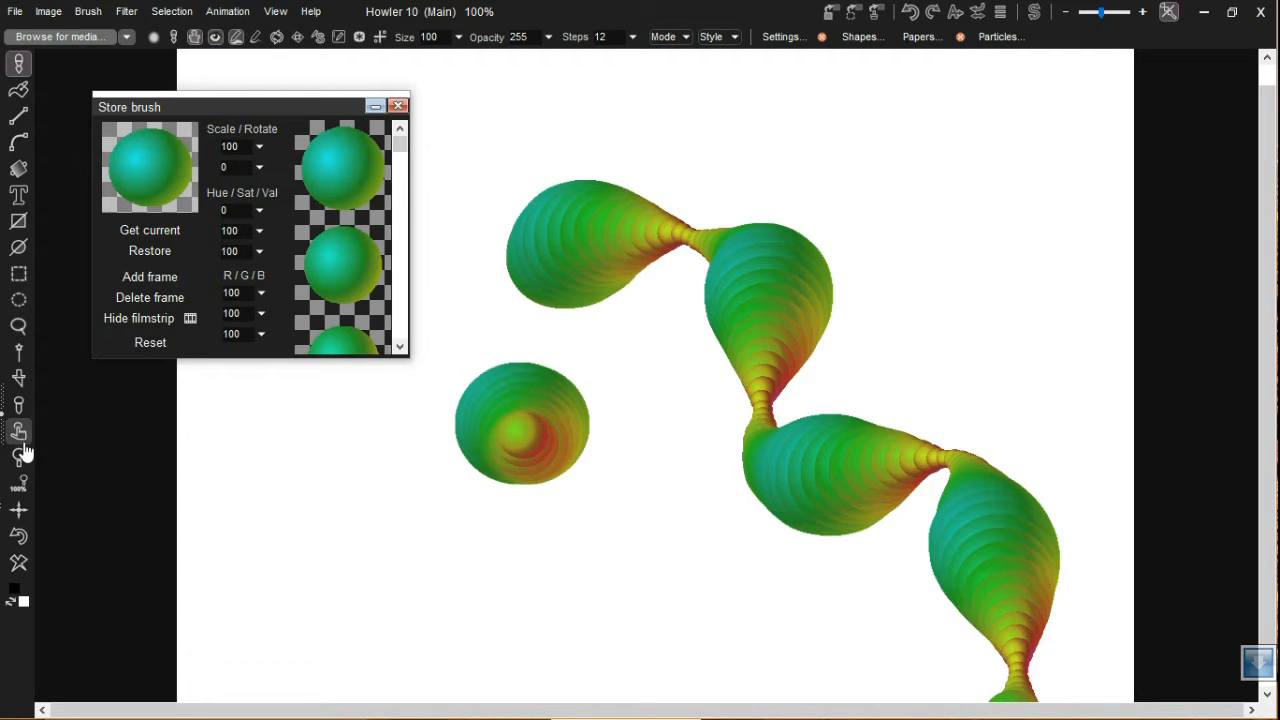
click(19, 378)
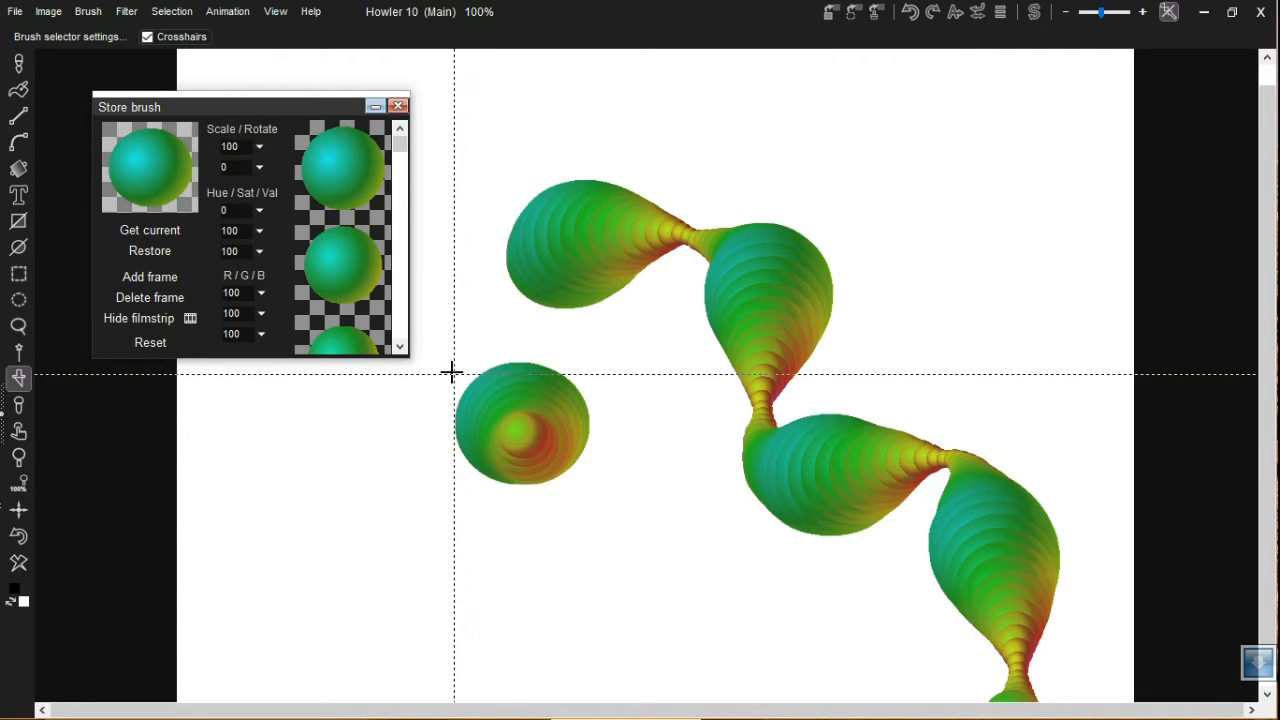
drag(452, 358, 594, 491)
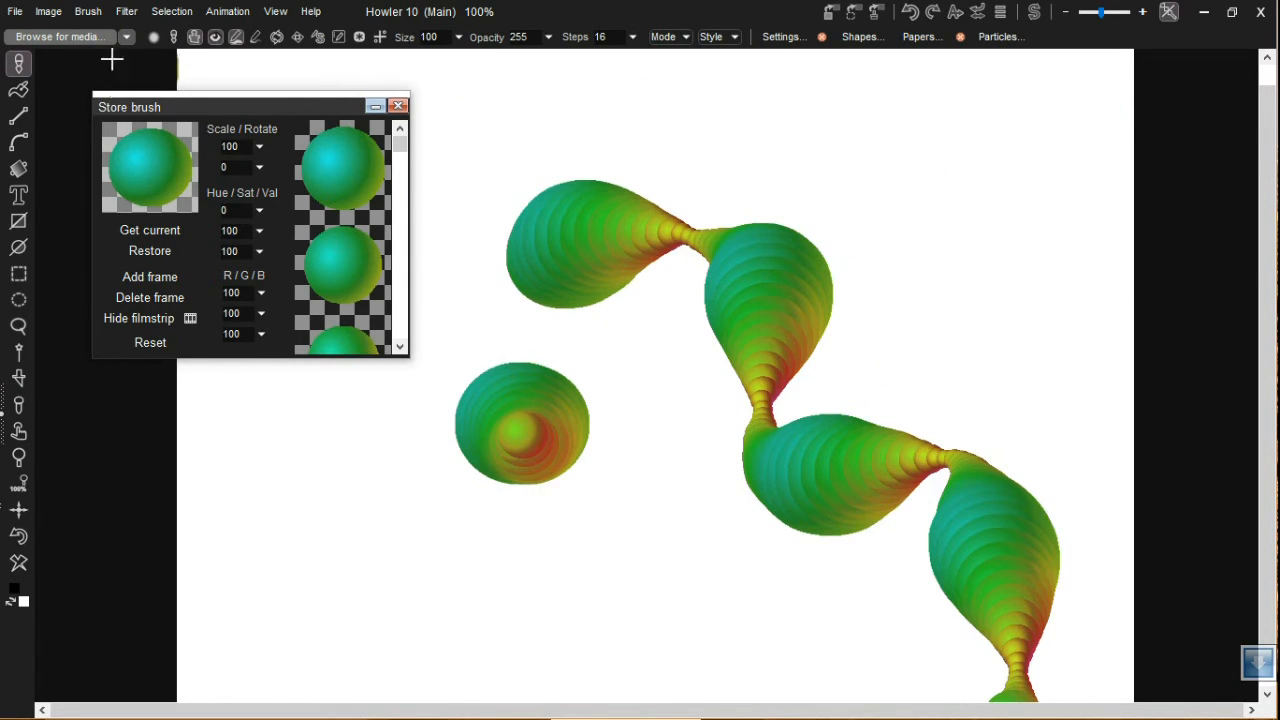
click(95, 12)
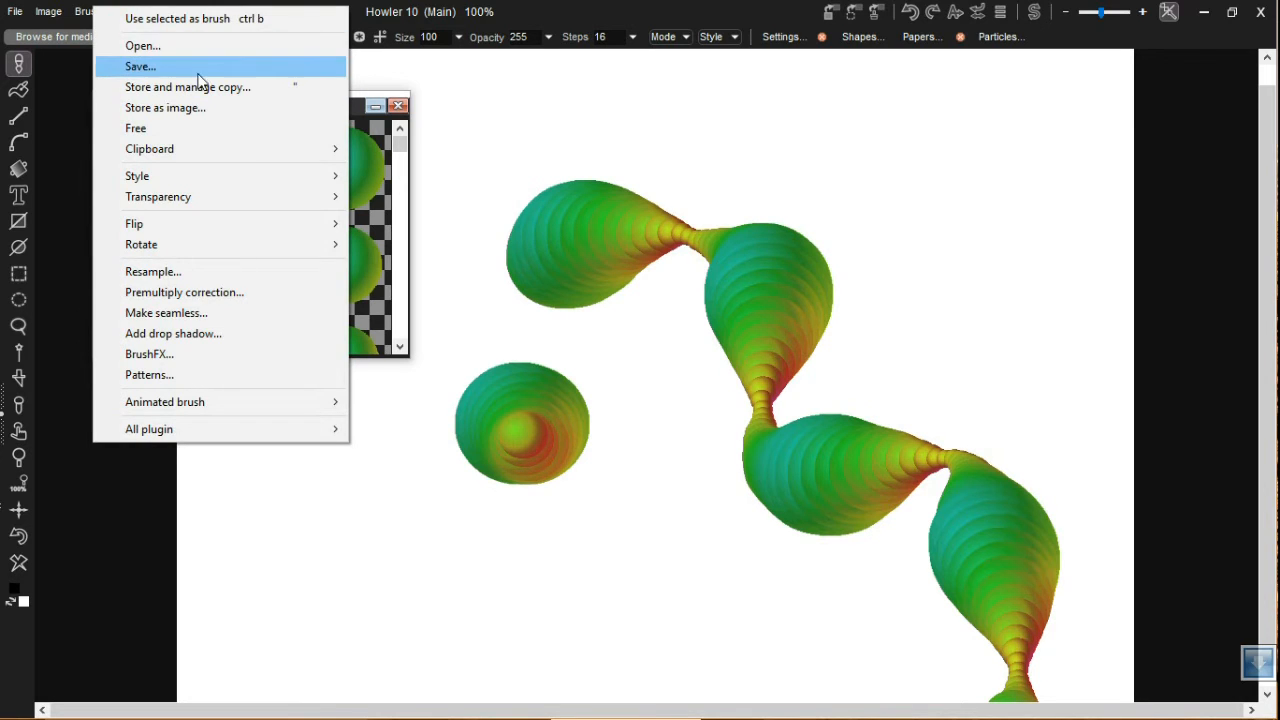
mouse_move(208, 223)
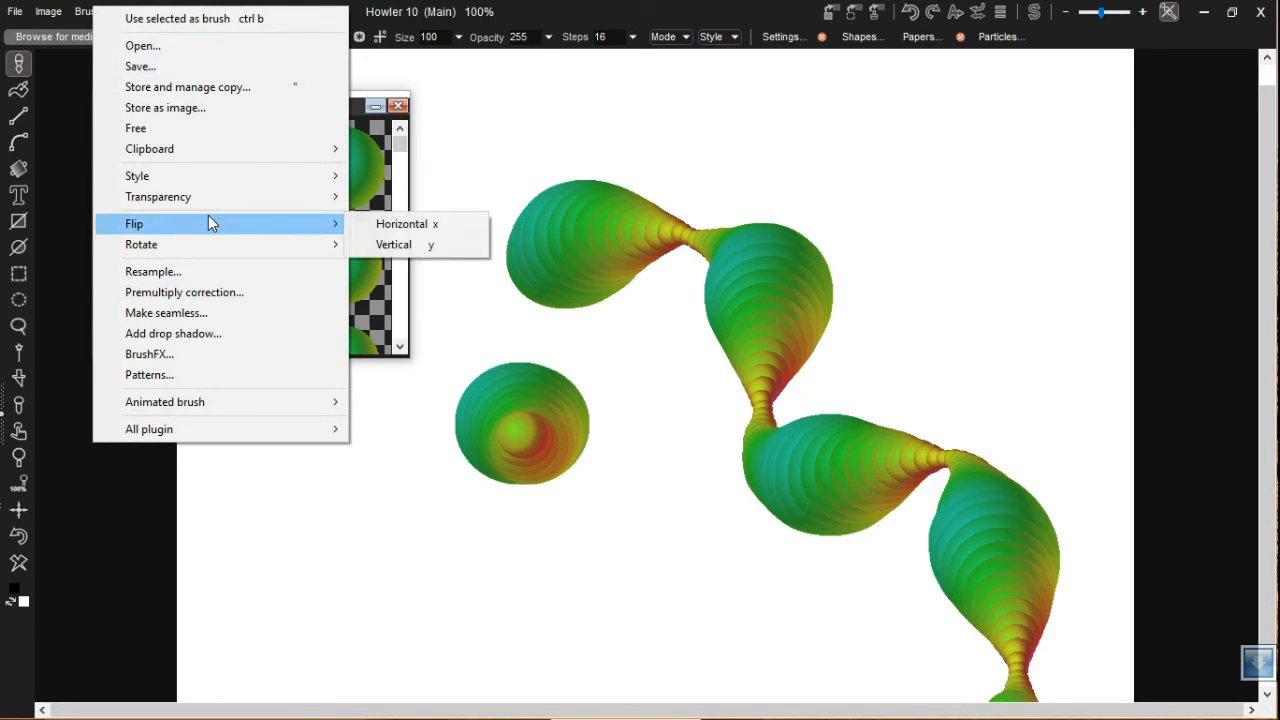
click(532, 8)
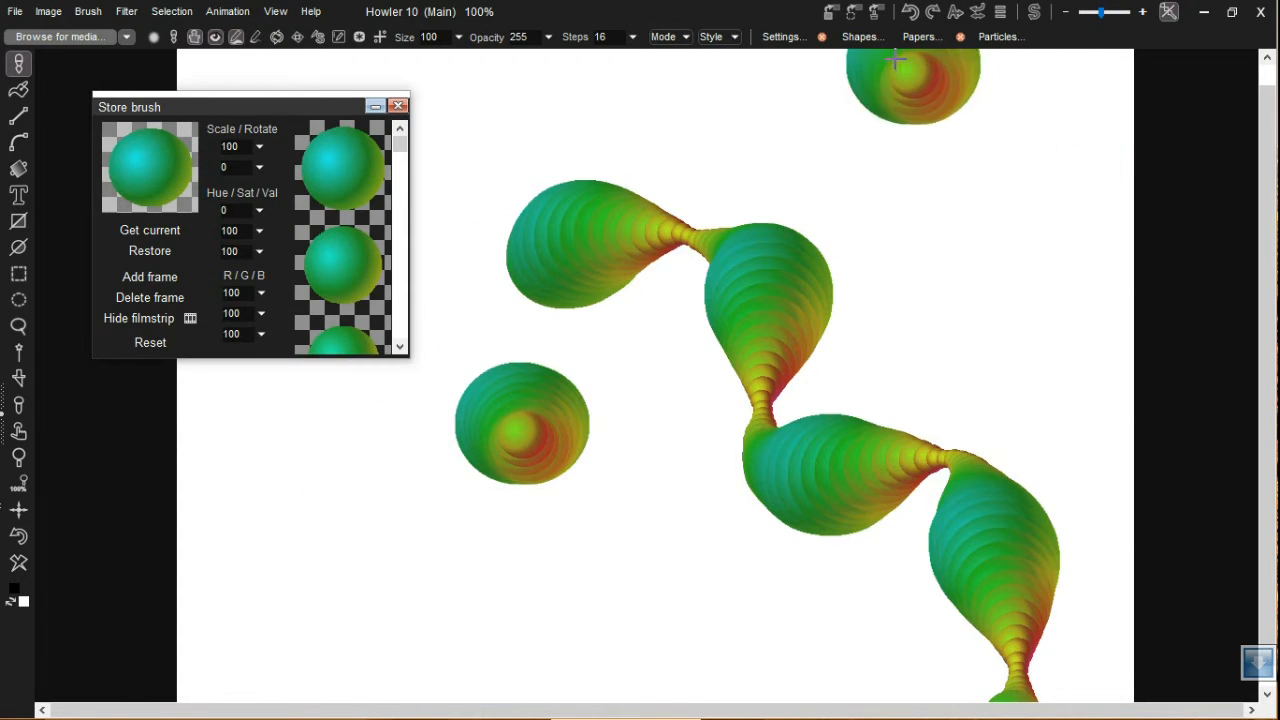
- Open the brush shape presets and choose the fine scattered-dots shape
click(788, 37)
click(850, 37)
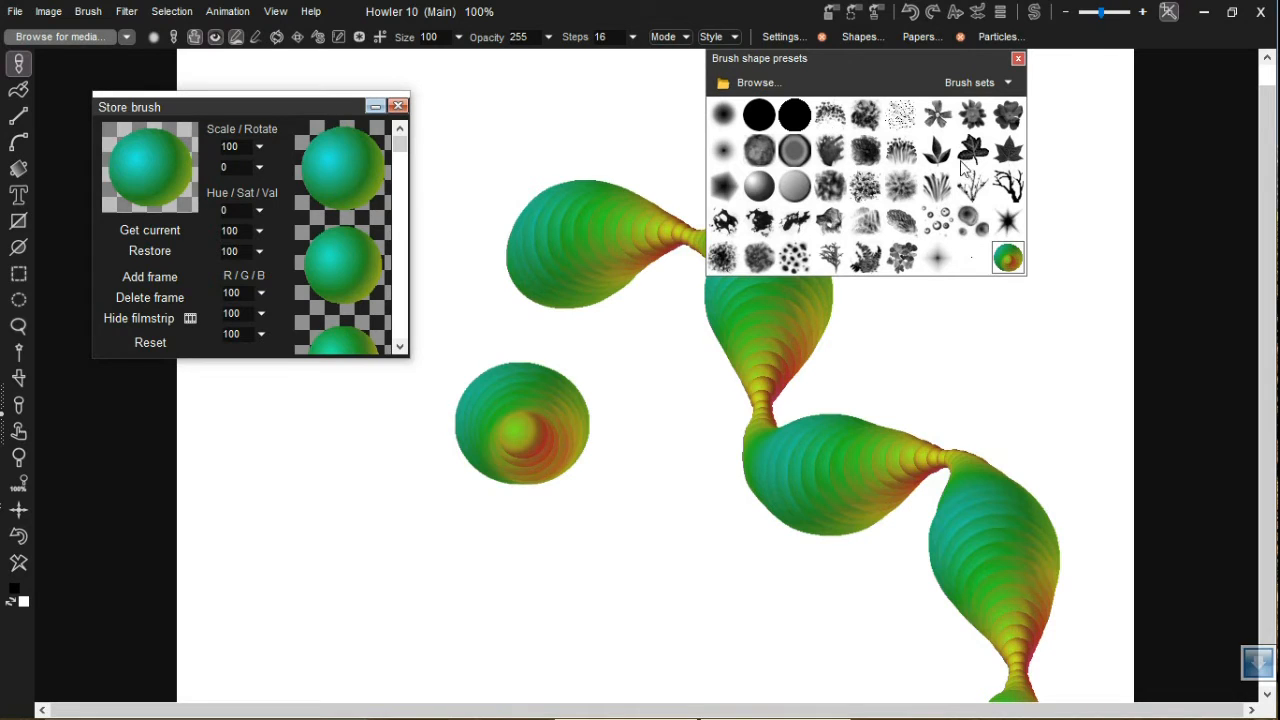
mouse_move(844, 65)
mouse_down()
mouse_move(948, 89)
mouse_move(1048, 90)
mouse_up()
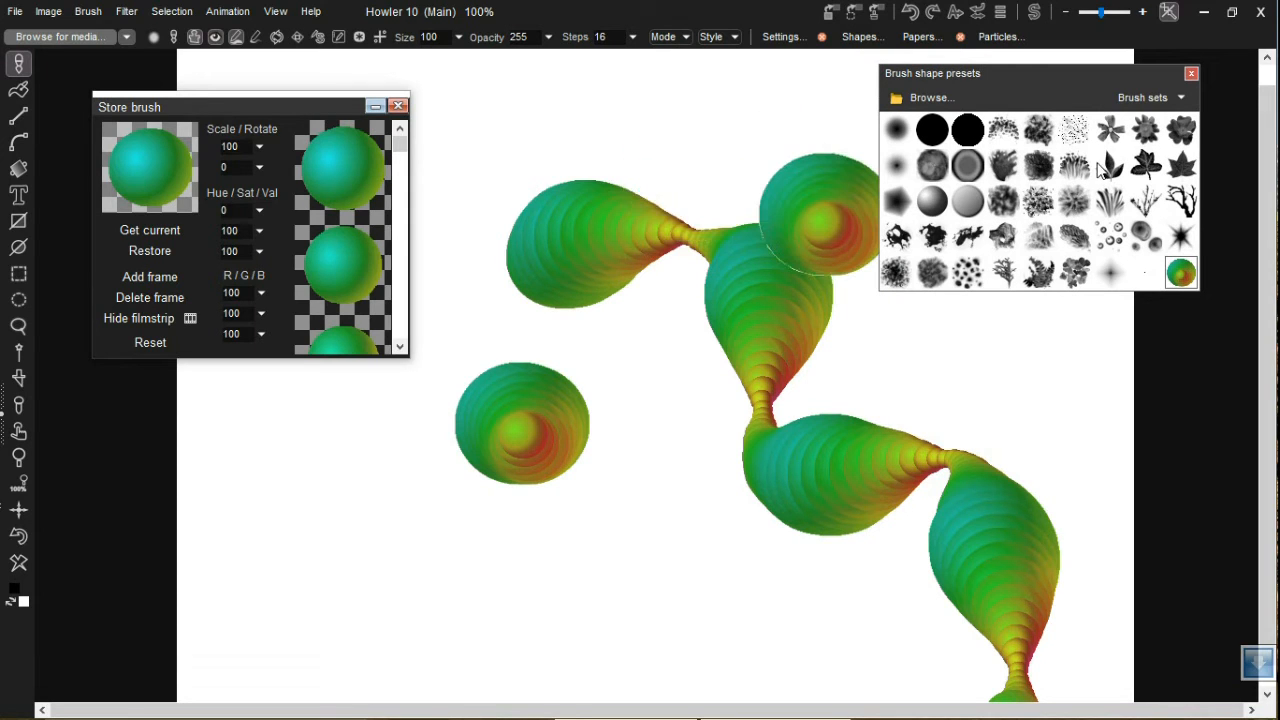
click(1076, 140)
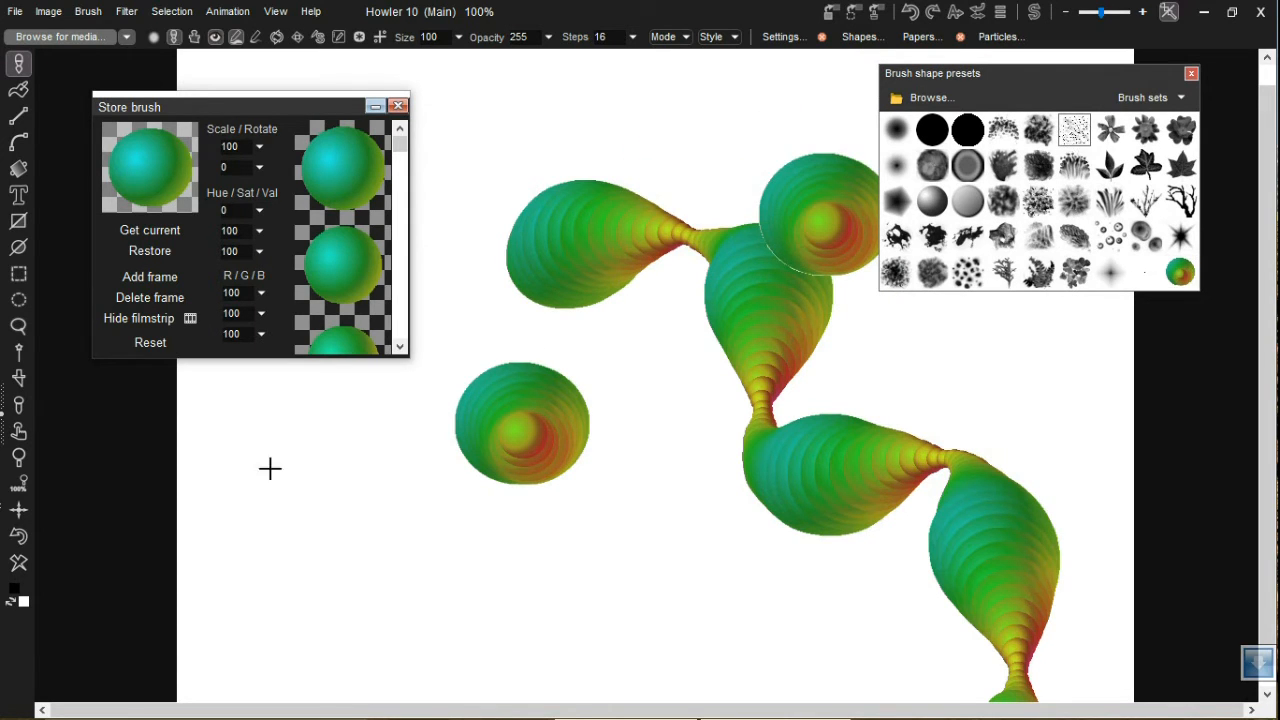
- Paint a small speckled black blob on a cleared canvas and capture it as a custom brush
click(19, 562)
mouse_move(605, 233)
mouse_down()
mouse_move(632, 228)
mouse_move(605, 245)
mouse_move(640, 246)
mouse_up()
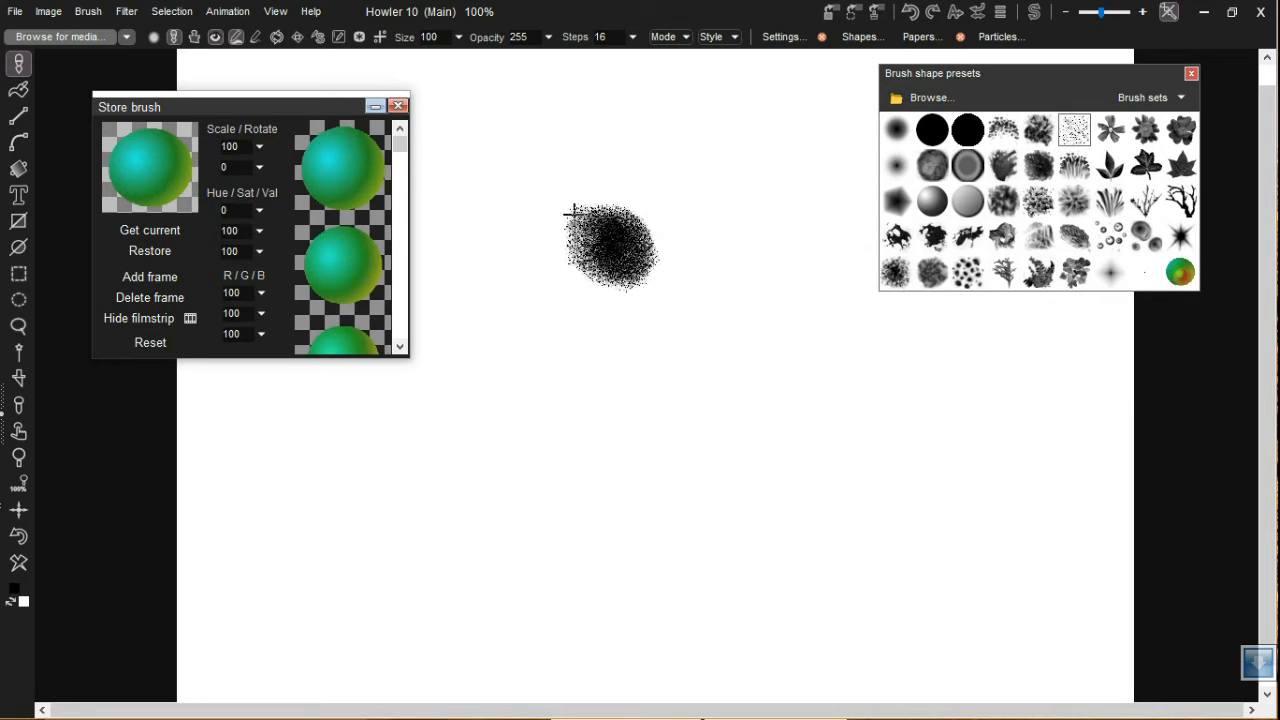
key(b)
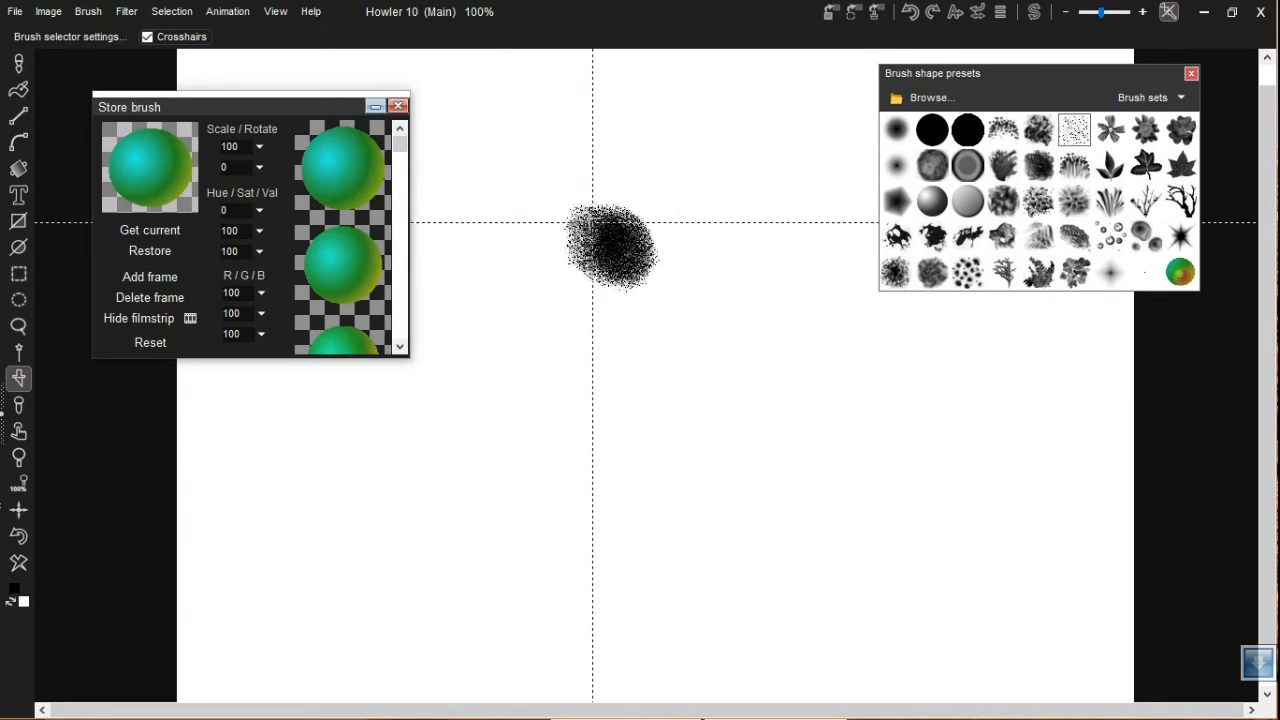
drag(563, 201, 651, 289)
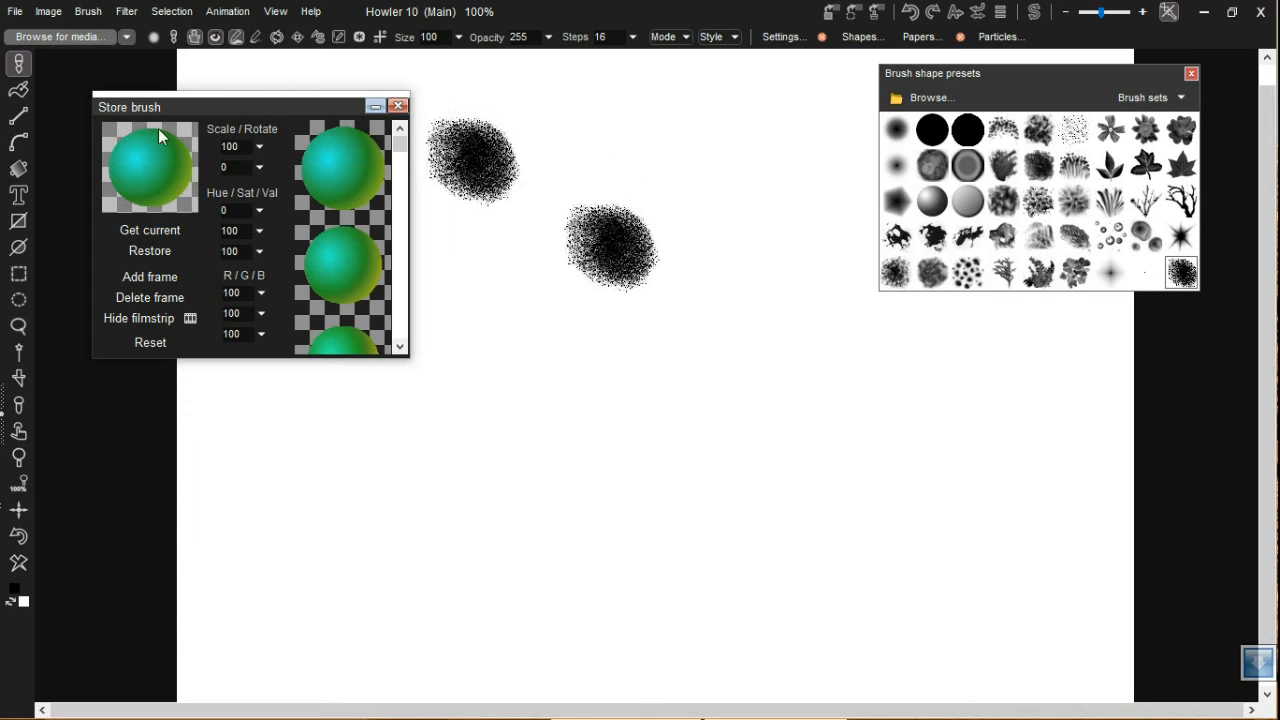
- Set the custom brush's style to Matte and paint a large solid black shape over the speckled blob
click(735, 40)
click(772, 76)
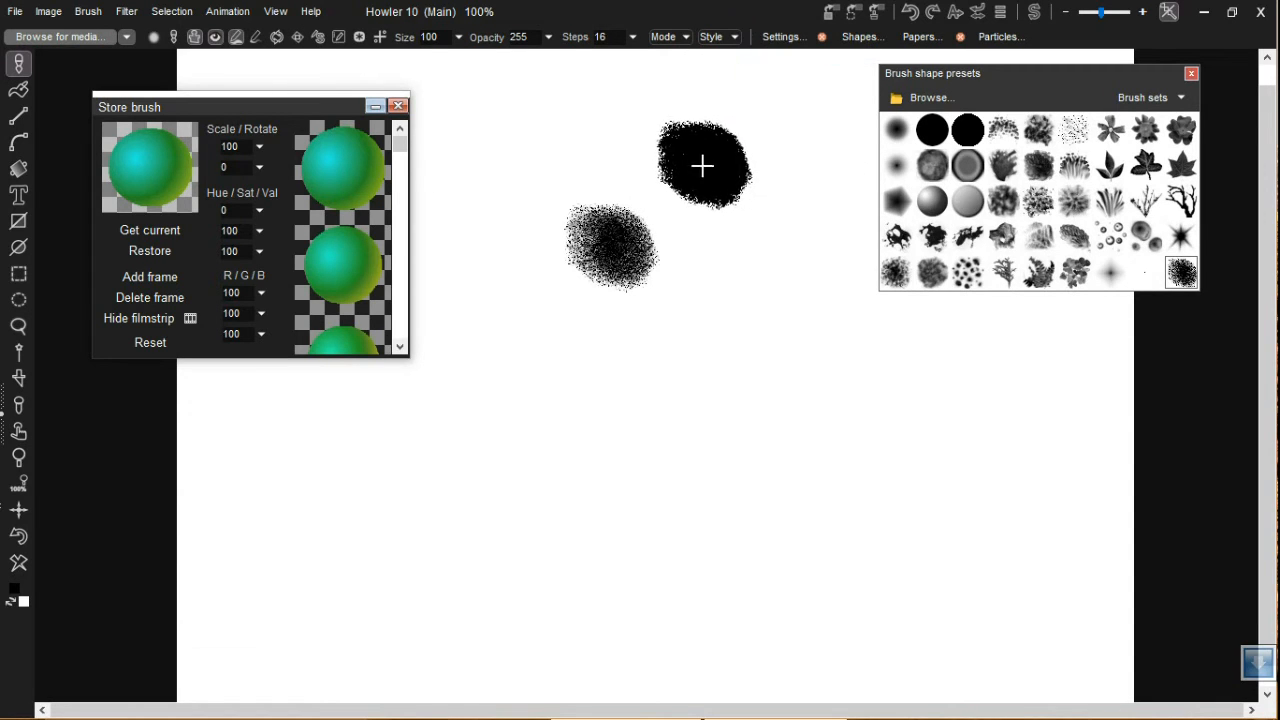
mouse_move(669, 211)
mouse_down()
mouse_move(611, 386)
mouse_move(783, 432)
mouse_up()
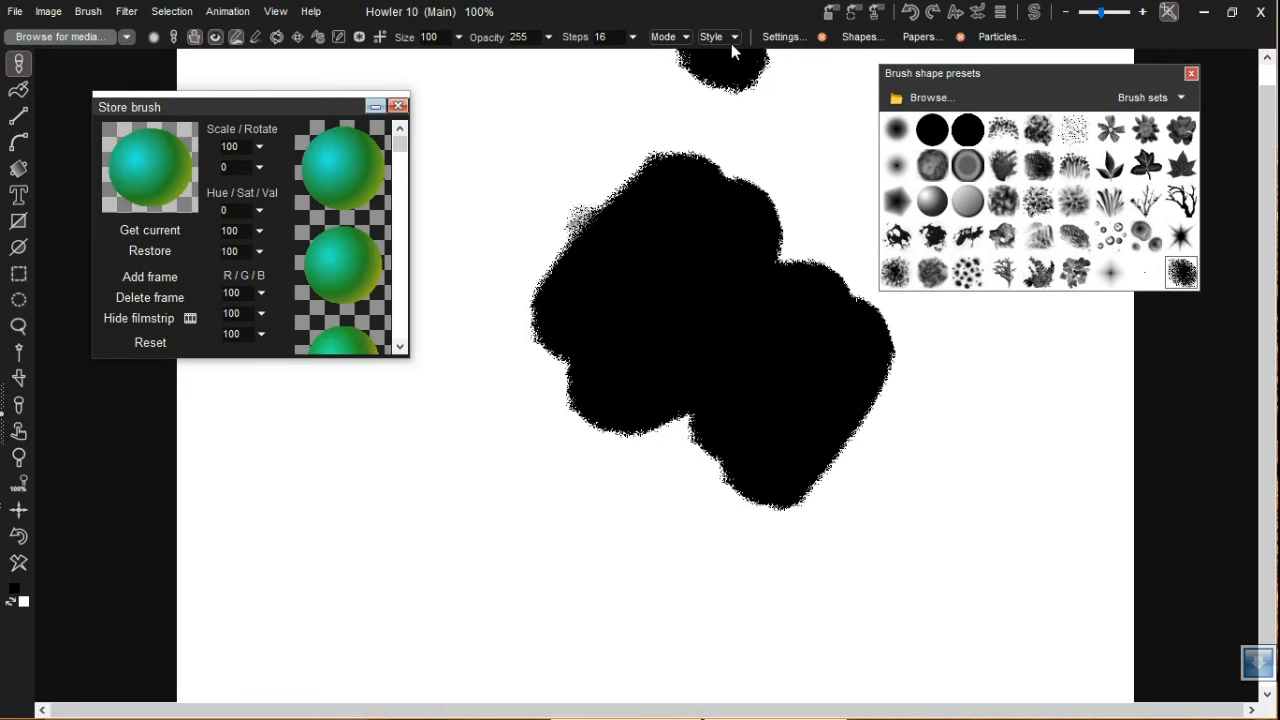
- Set the brush's Bleed to 248 and paint fading strokes up toward the canvas's upper-right corner
click(781, 37)
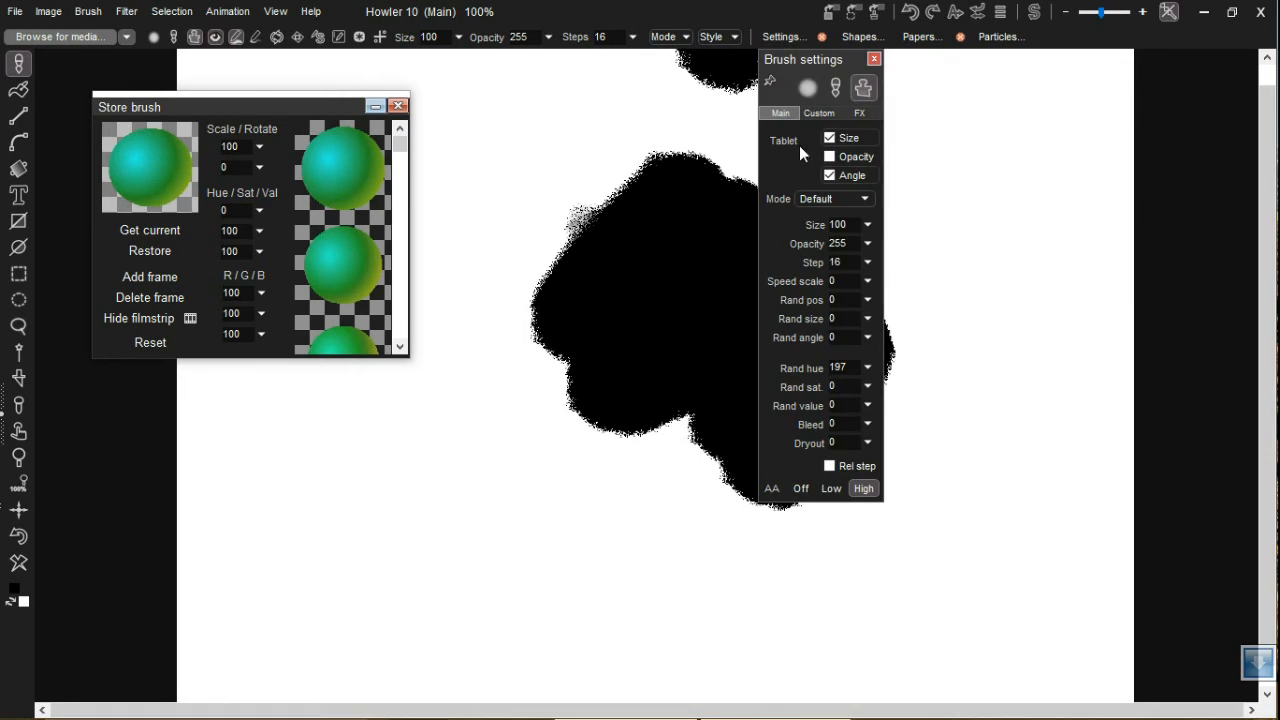
click(867, 425)
click(864, 448)
mouse_move(940, 357)
mouse_down()
mouse_move(1037, 120)
mouse_move(1127, 2)
mouse_up()
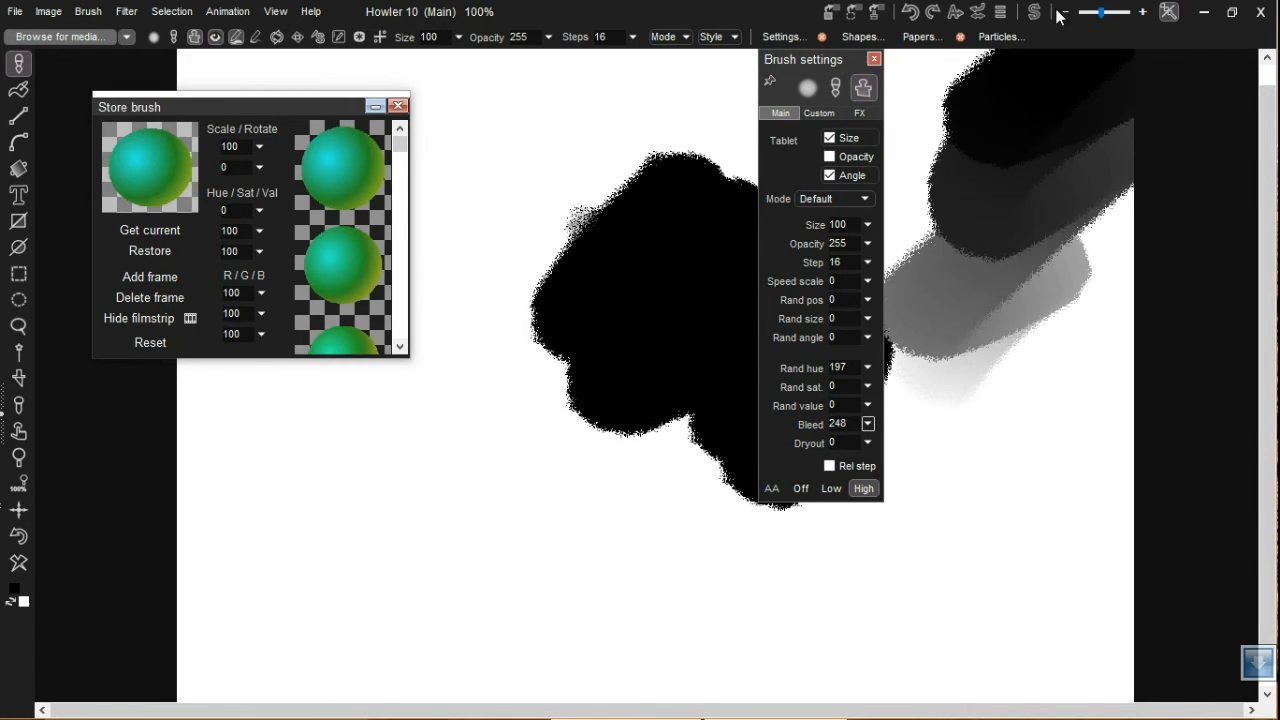
- Set the brush's Rand pos to 89 and paint scattered dark dabs over the middle of the canvas
click(868, 300)
click(864, 322)
mouse_move(599, 307)
mouse_down()
mouse_move(274, 494)
mouse_move(491, 380)
mouse_move(700, 389)
mouse_move(669, 511)
mouse_up()
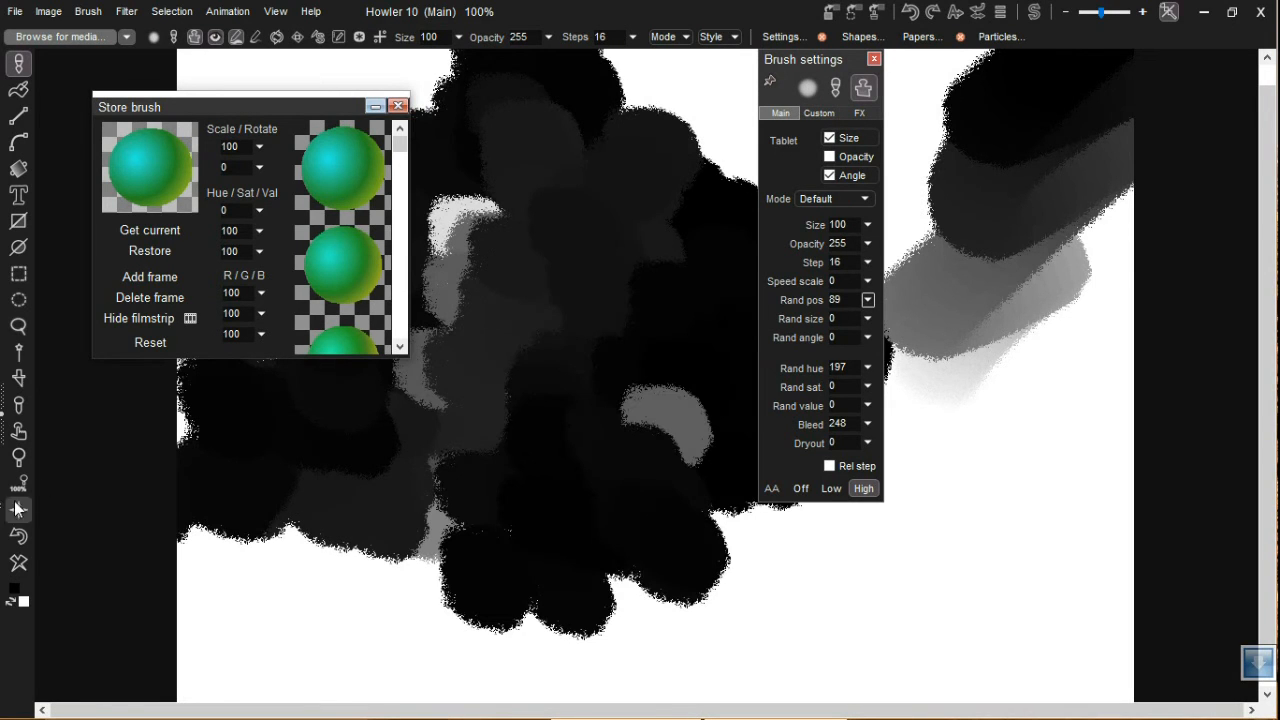
- Clear the canvas and paint a large blob of layered grey and black dabs around its centre
click(21, 558)
mouse_move(646, 223)
mouse_down()
mouse_move(666, 414)
mouse_move(617, 422)
mouse_move(543, 263)
mouse_move(621, 395)
mouse_up()
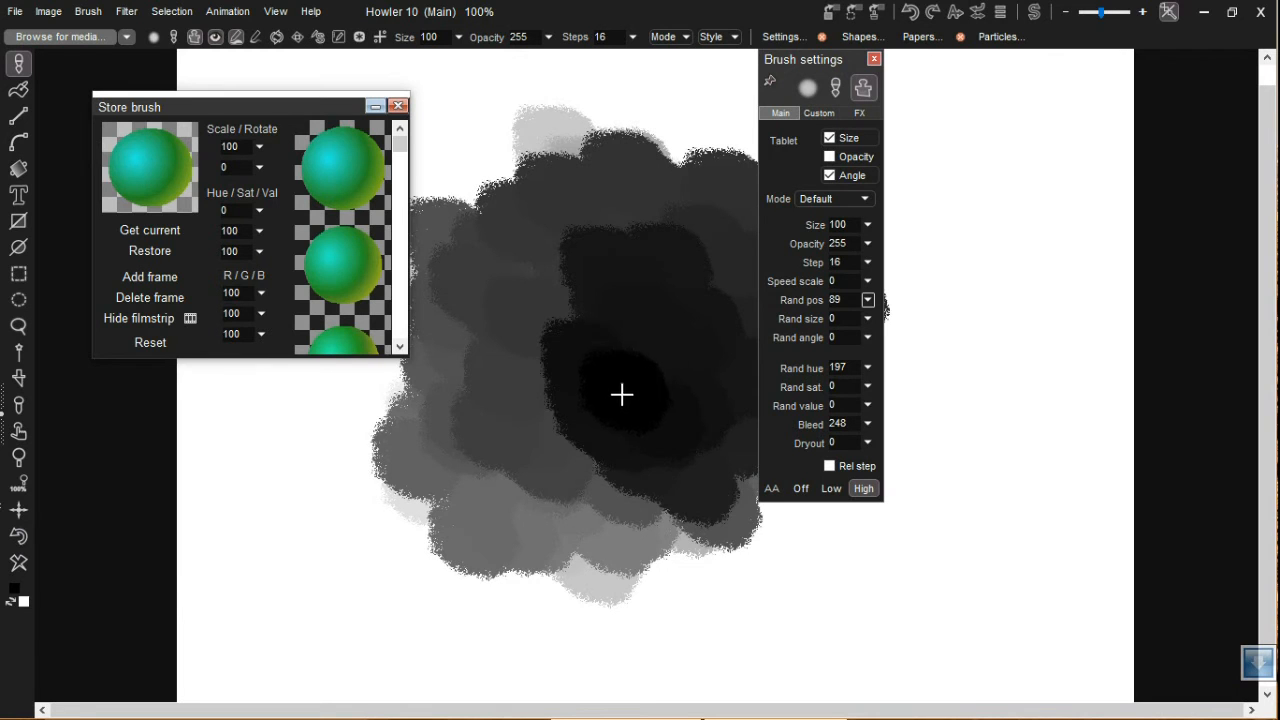
key(n)
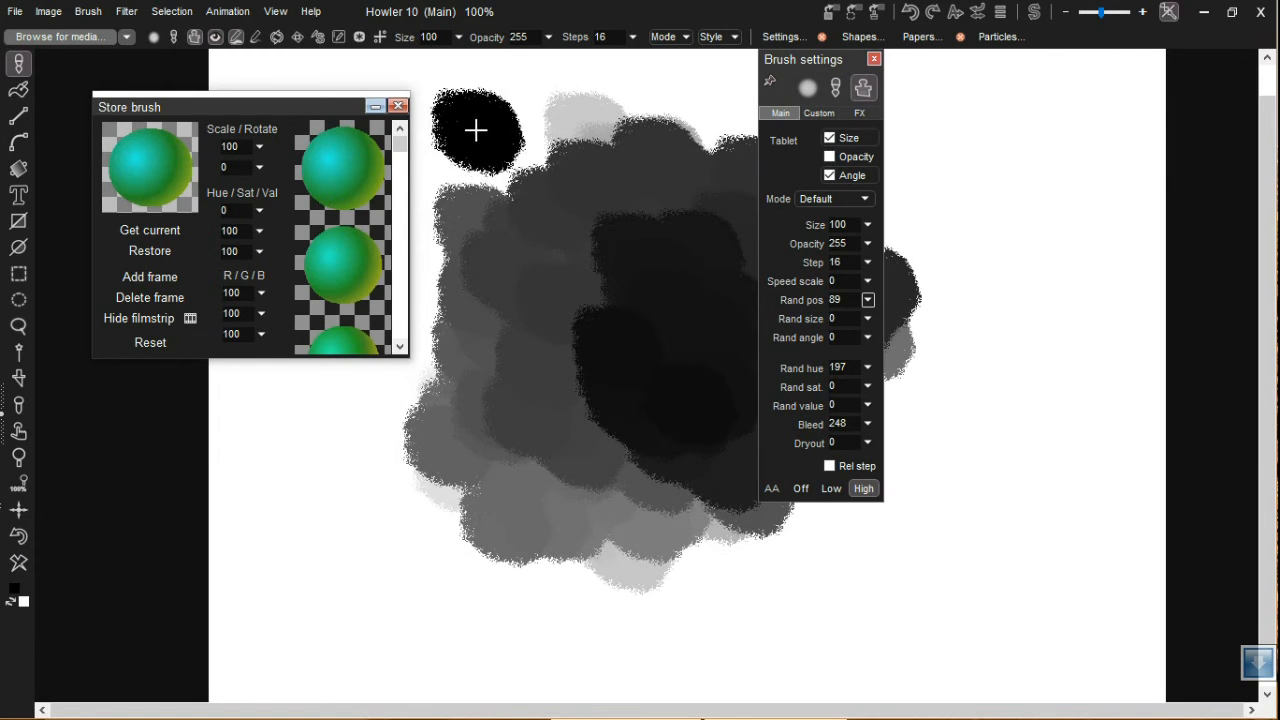
click(483, 304)
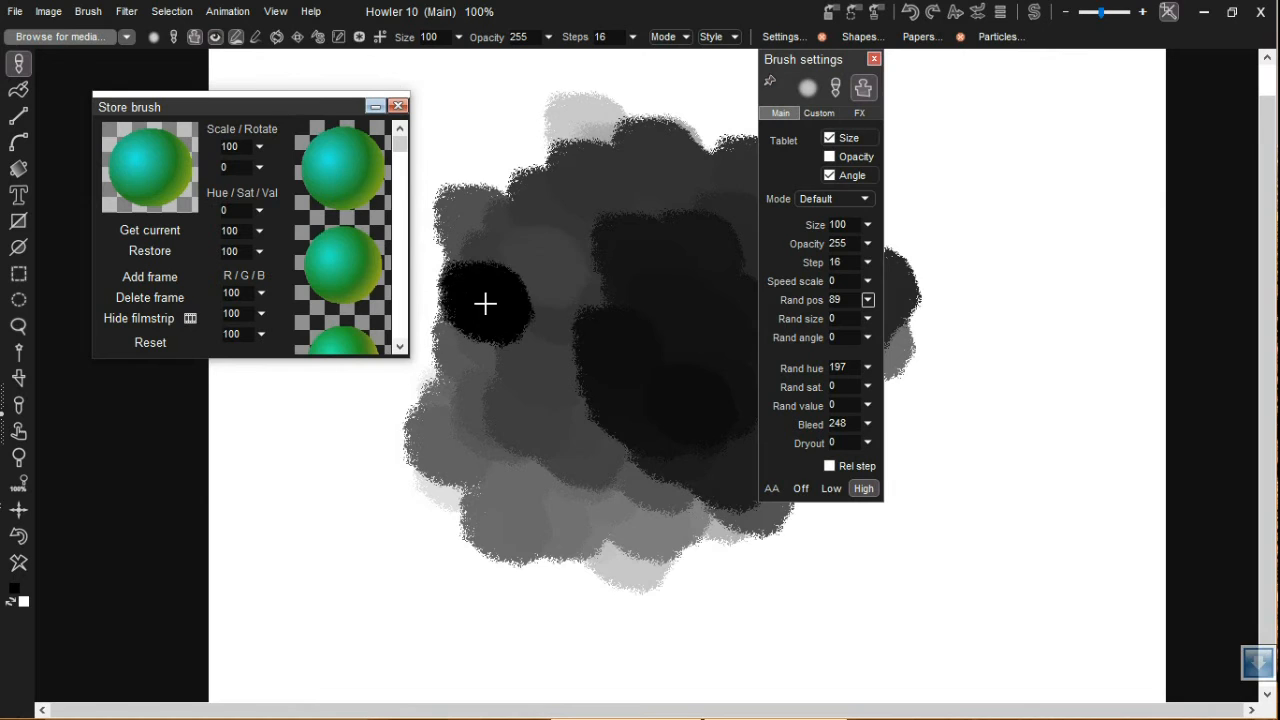
- Capture the layered grey blob as a custom brush and set its style to Matte
key(b)
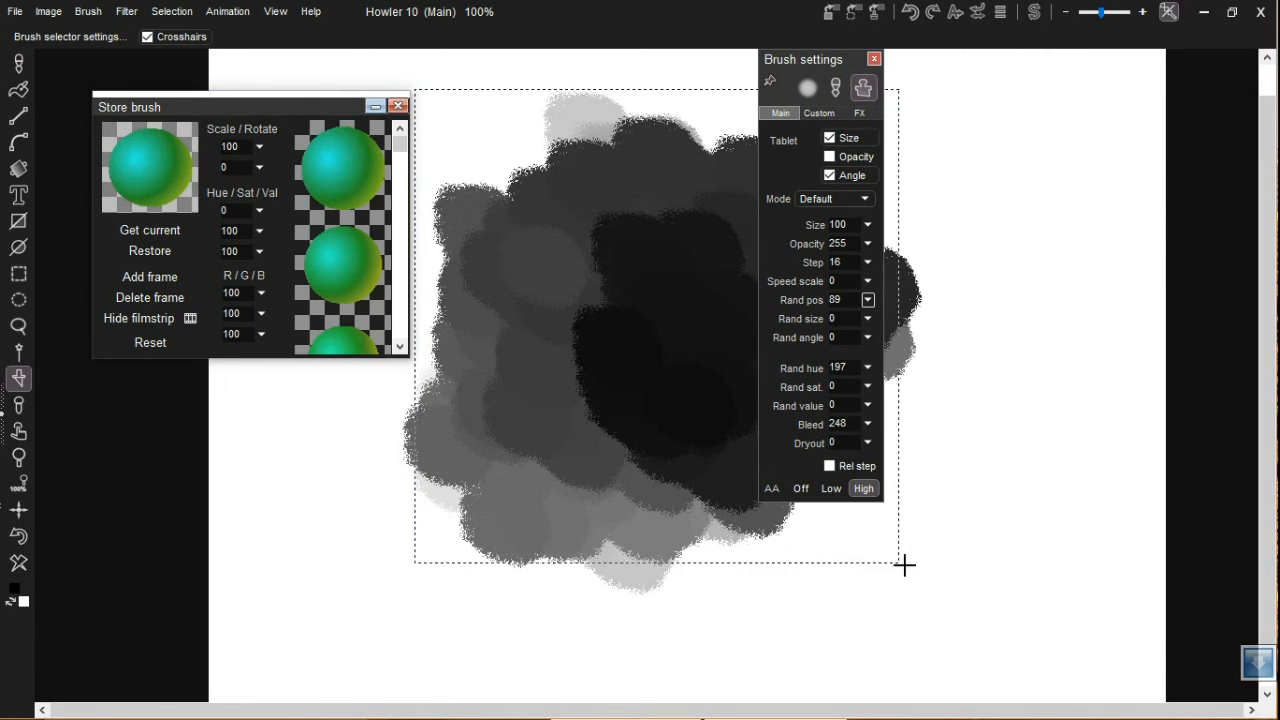
drag(415, 89, 931, 576)
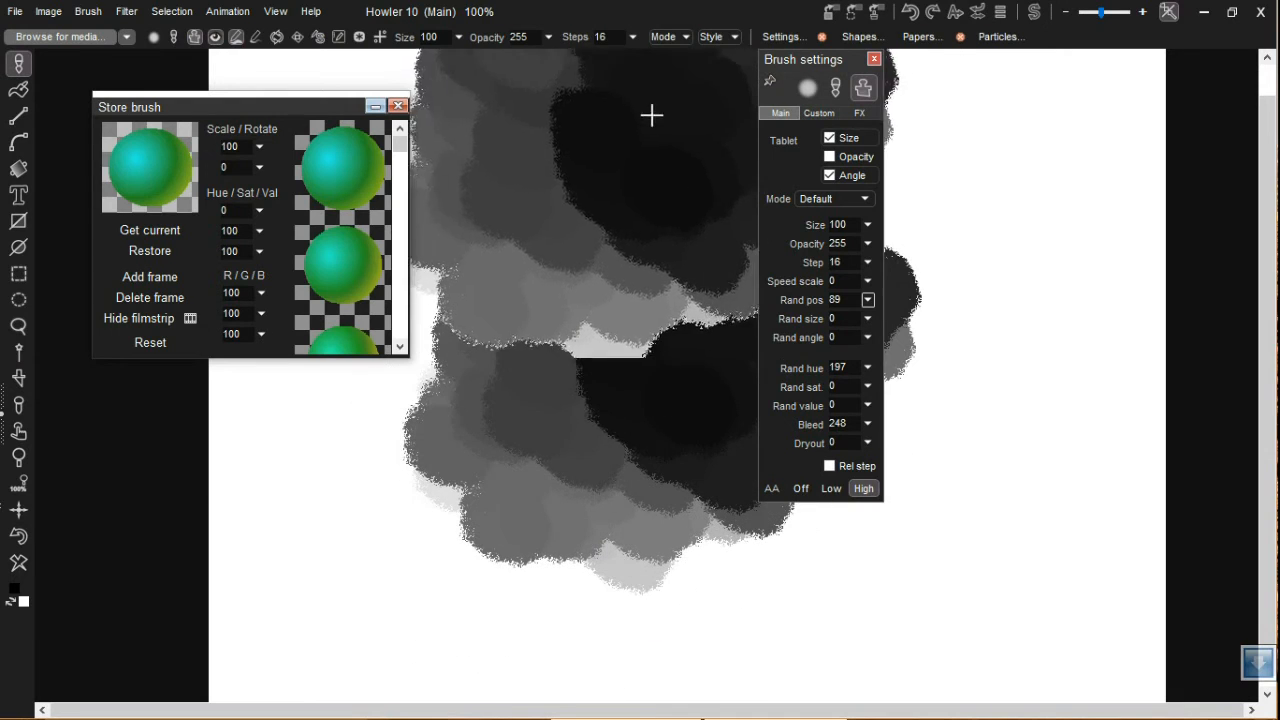
click(702, 37)
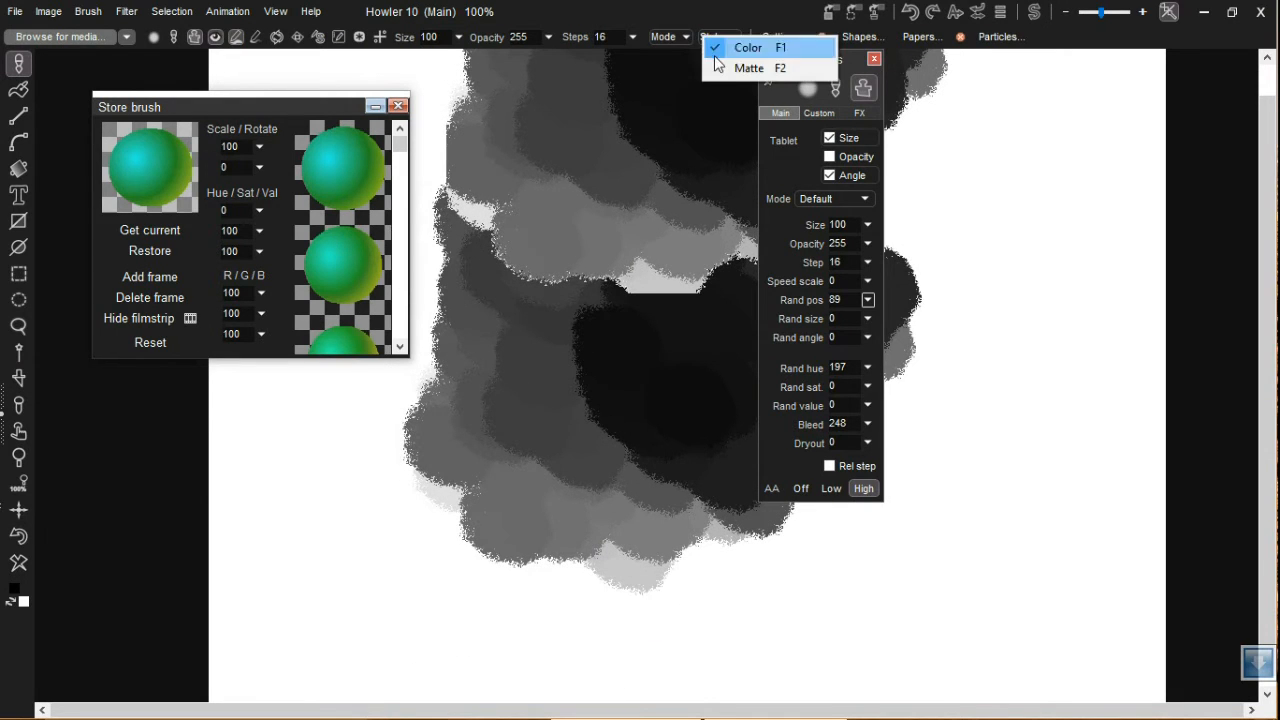
click(752, 69)
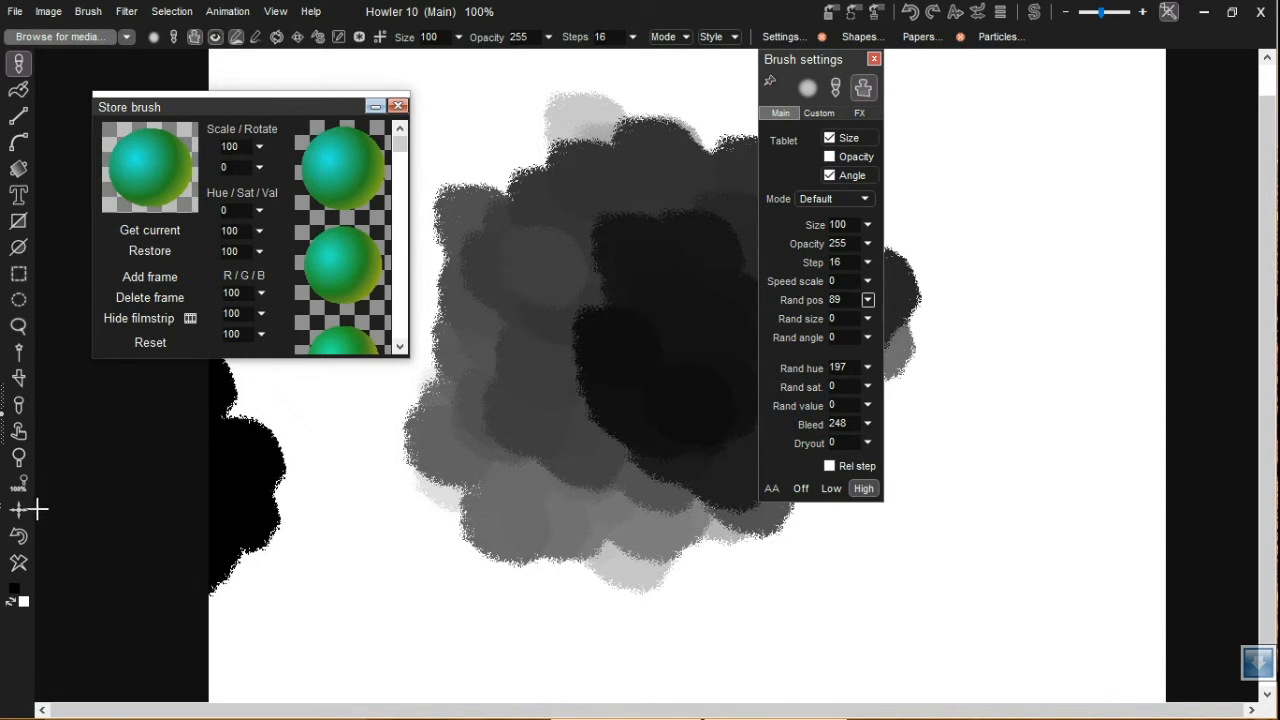
- Open the brush selector's key settings and paint over the layered grey blob with the white secondary color
click(18, 378)
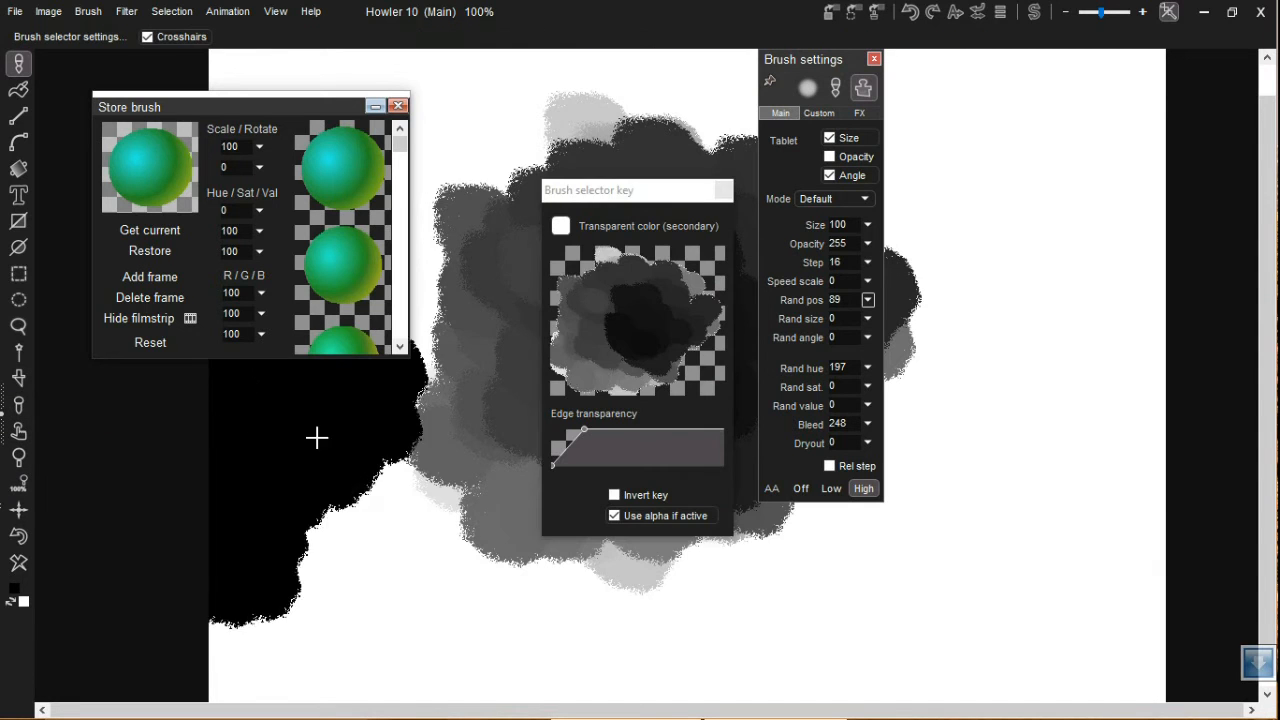
click(694, 375)
mouse_move(632, 186)
mouse_down()
mouse_move(646, 200)
mouse_move(986, 218)
mouse_move(975, 221)
mouse_up()
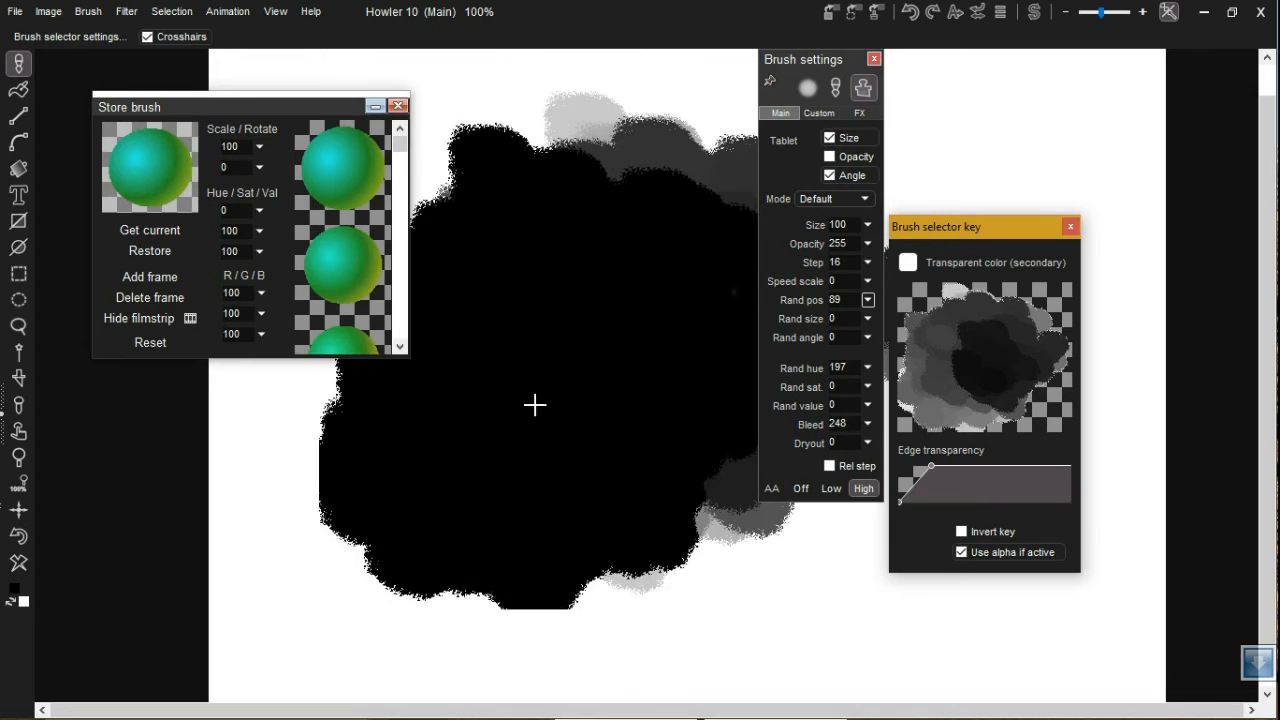
mouse_move(438, 453)
mouse_down()
mouse_move(483, 400)
mouse_move(651, 311)
mouse_move(436, 457)
mouse_move(722, 360)
mouse_up()
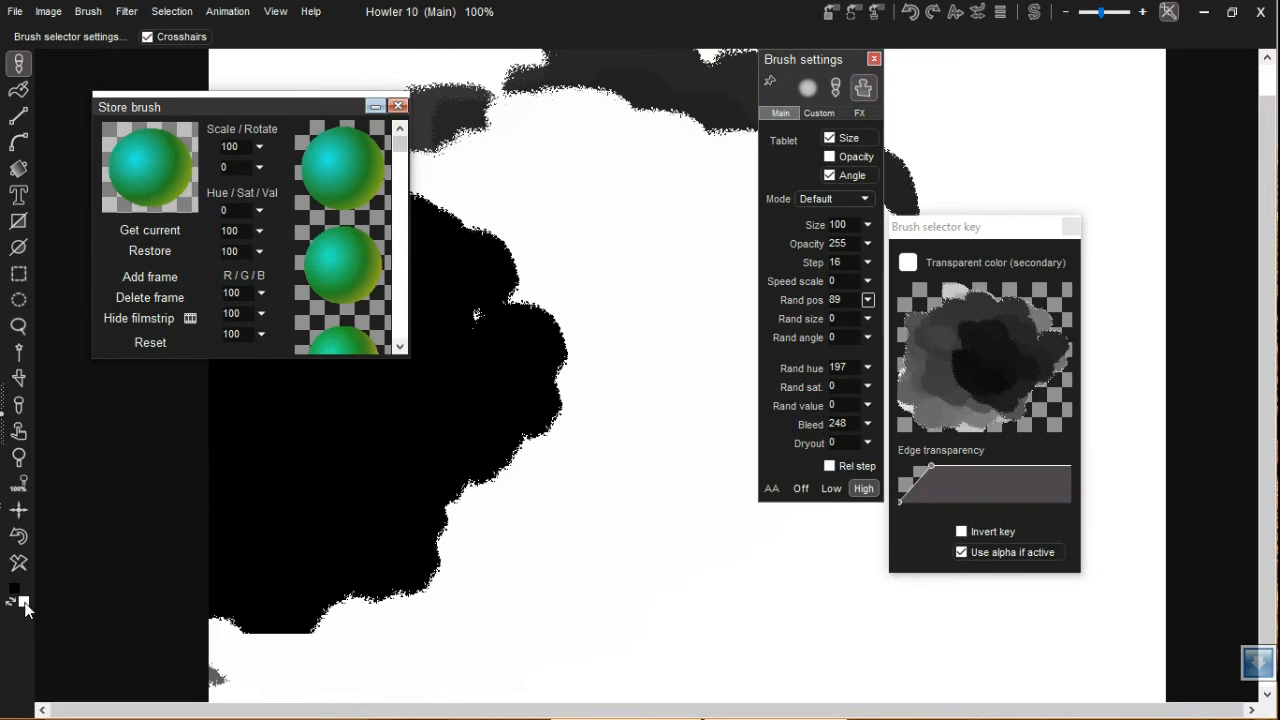
- Reshape the brush key's edge transparency curve to start near its far end and paint dark strokes across the canvas
click(1049, 404)
drag(931, 476, 1070, 476)
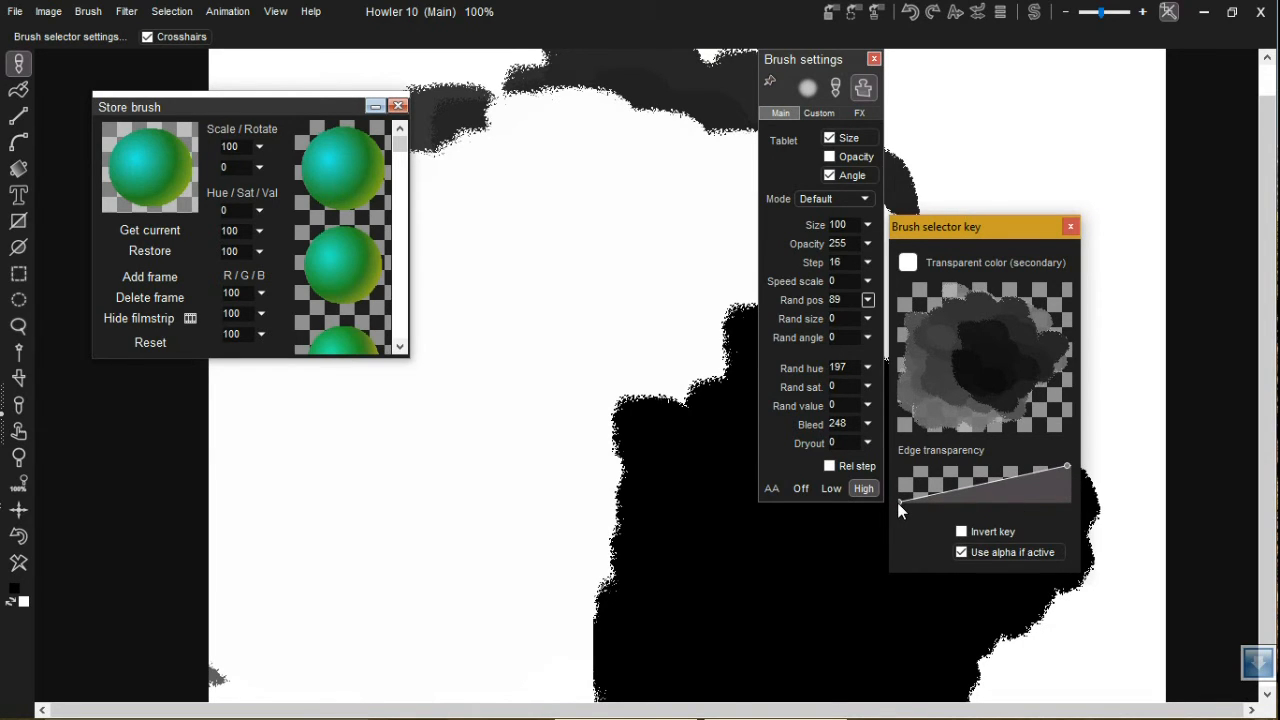
mouse_move(897, 502)
mouse_down()
mouse_move(1008, 508)
mouse_move(1066, 488)
mouse_move(980, 500)
mouse_move(1057, 505)
mouse_up()
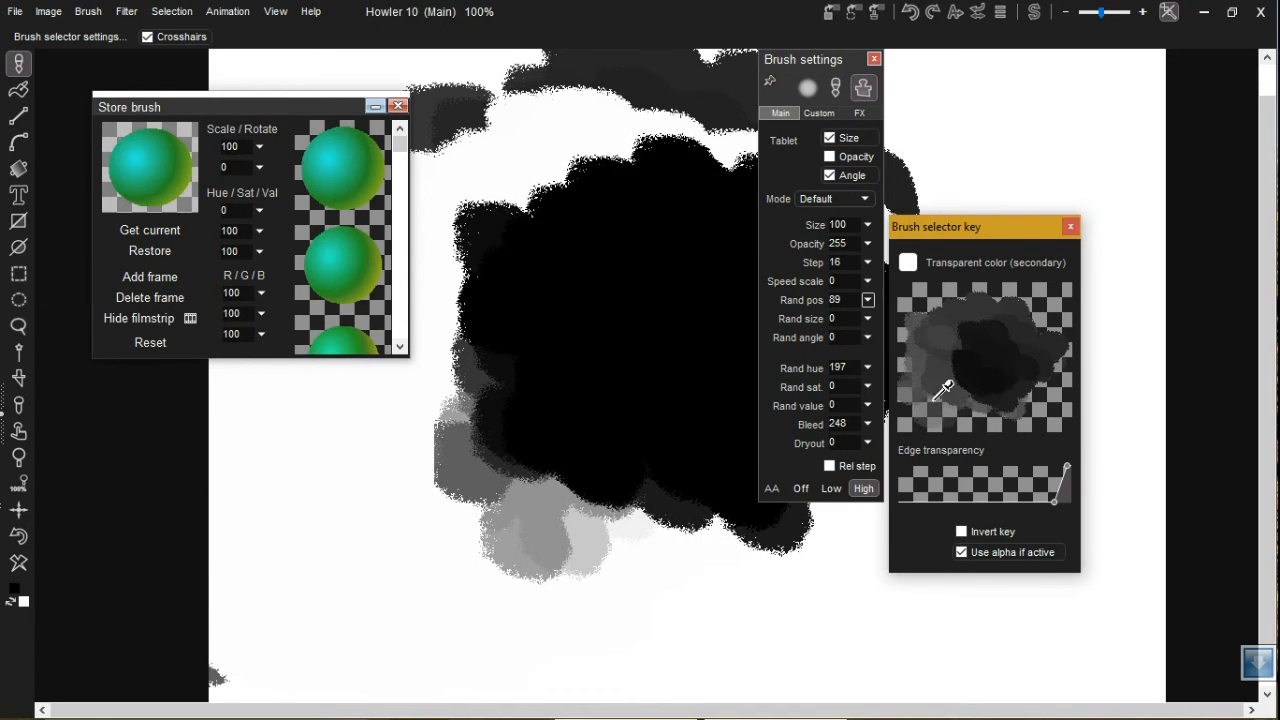
mouse_move(1058, 505)
mouse_down()
mouse_move(1080, 513)
mouse_move(1054, 501)
mouse_up()
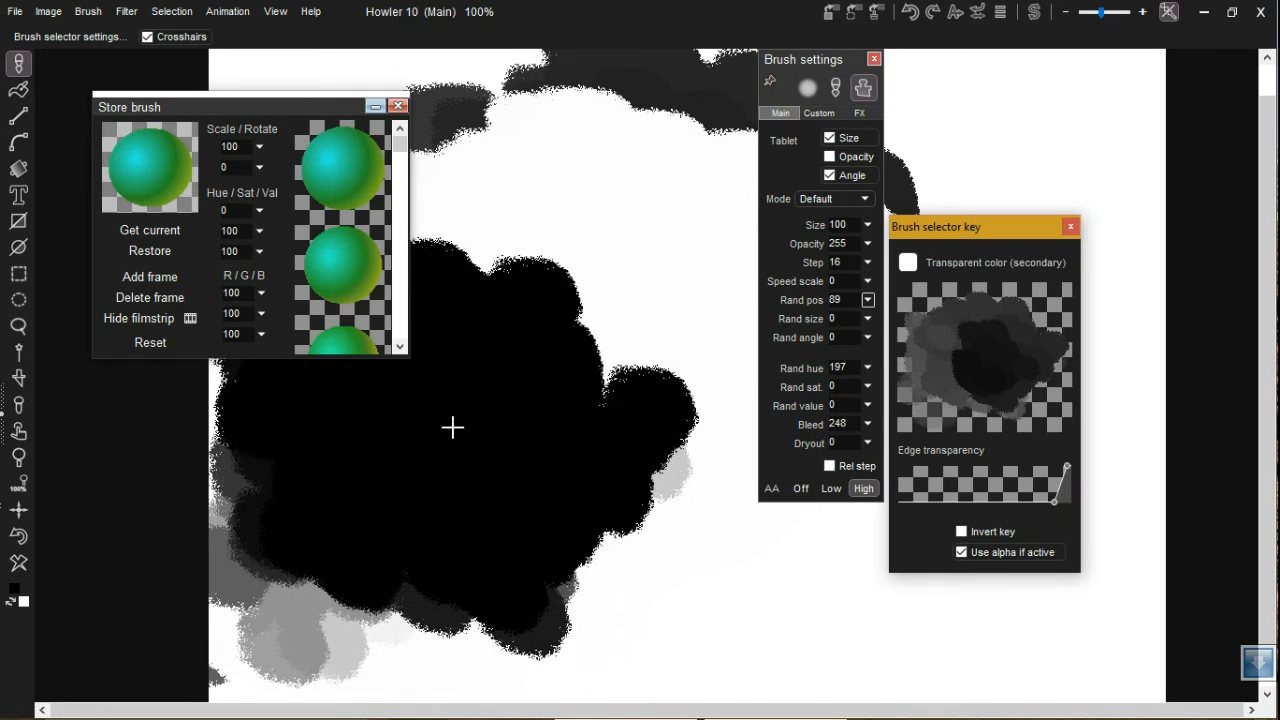
mouse_move(615, 352)
mouse_down()
mouse_move(583, 316)
mouse_move(543, 329)
mouse_move(694, 389)
mouse_up()
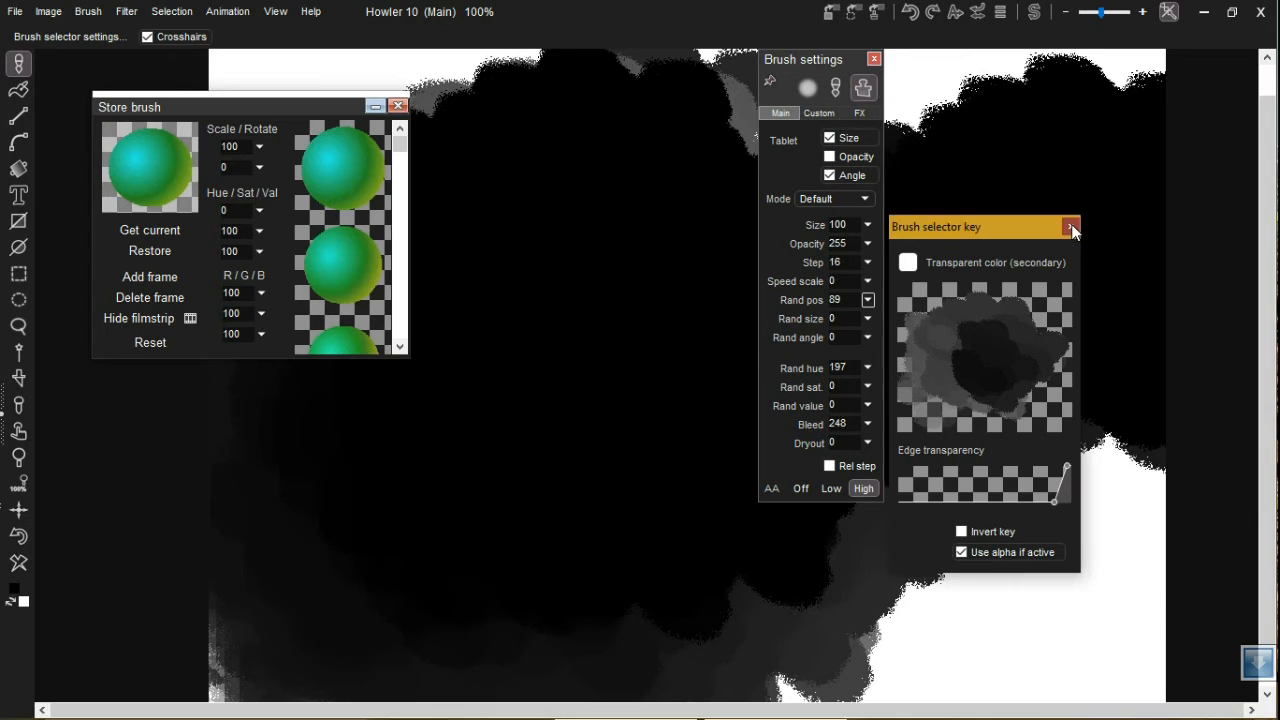
- Close the brush selector key and brush settings windows and clear the canvas
click(1070, 227)
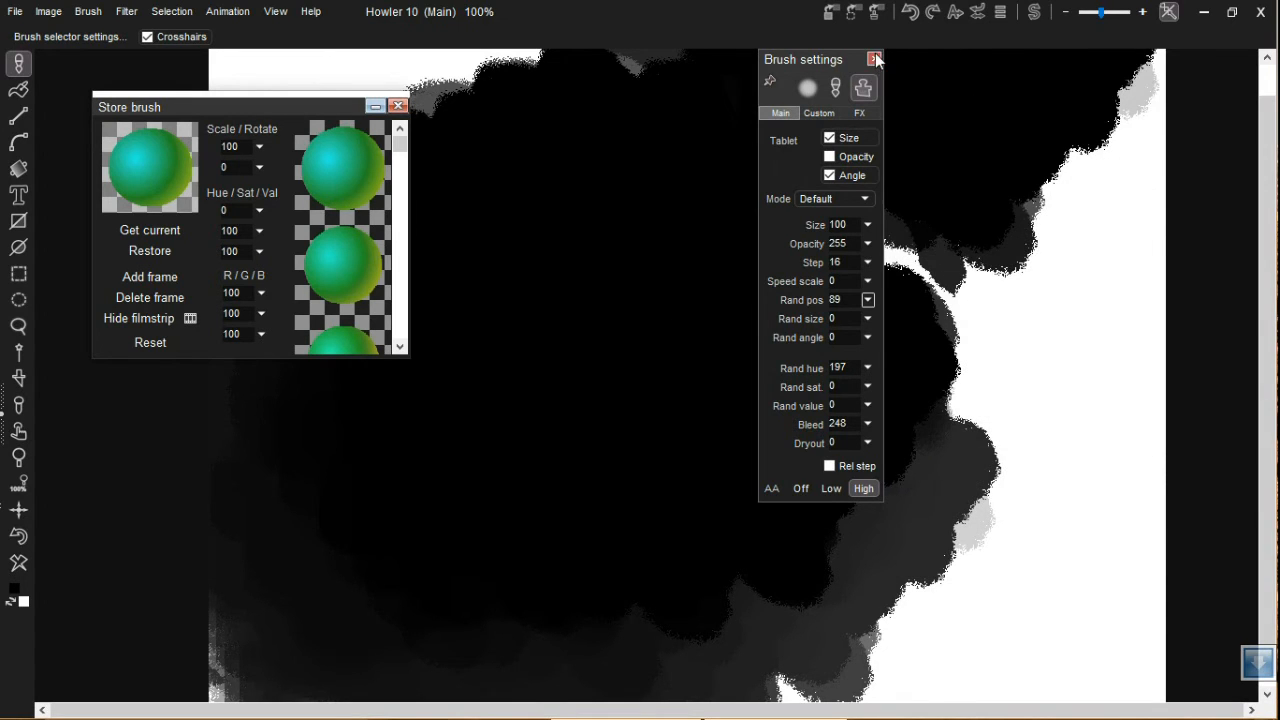
click(874, 59)
drag(310, 110, 314, 95)
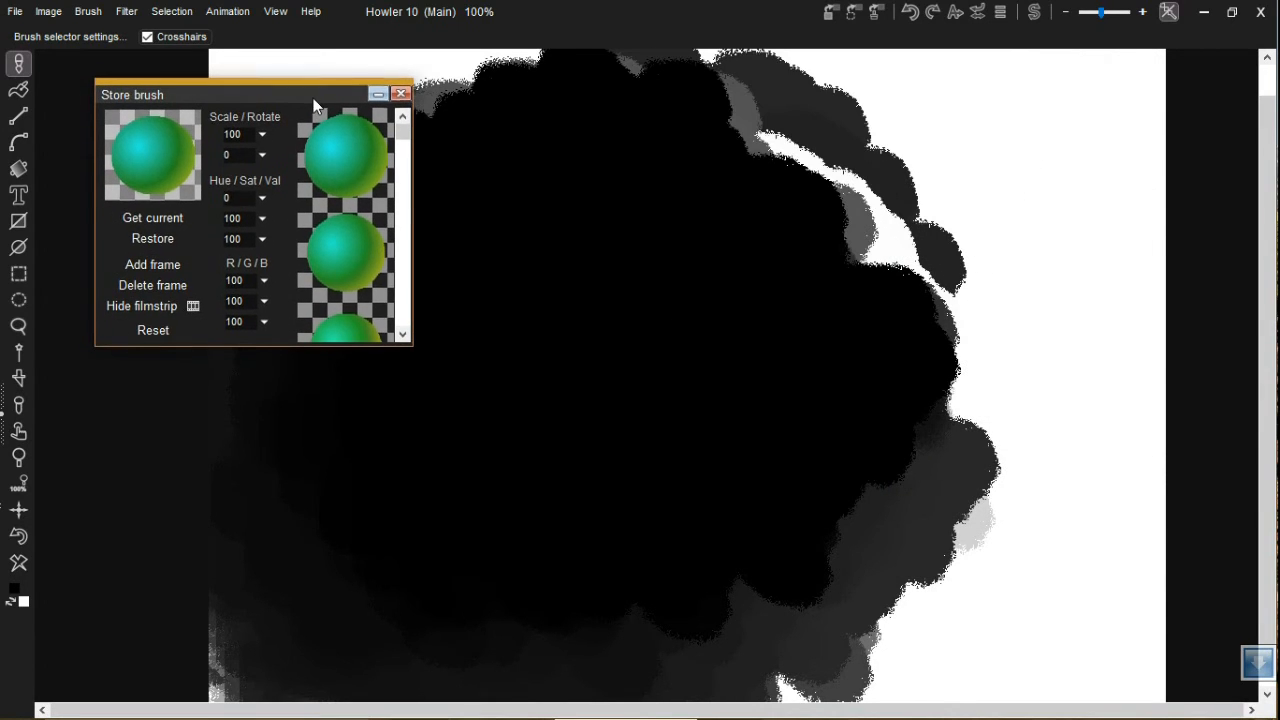
click(20, 562)
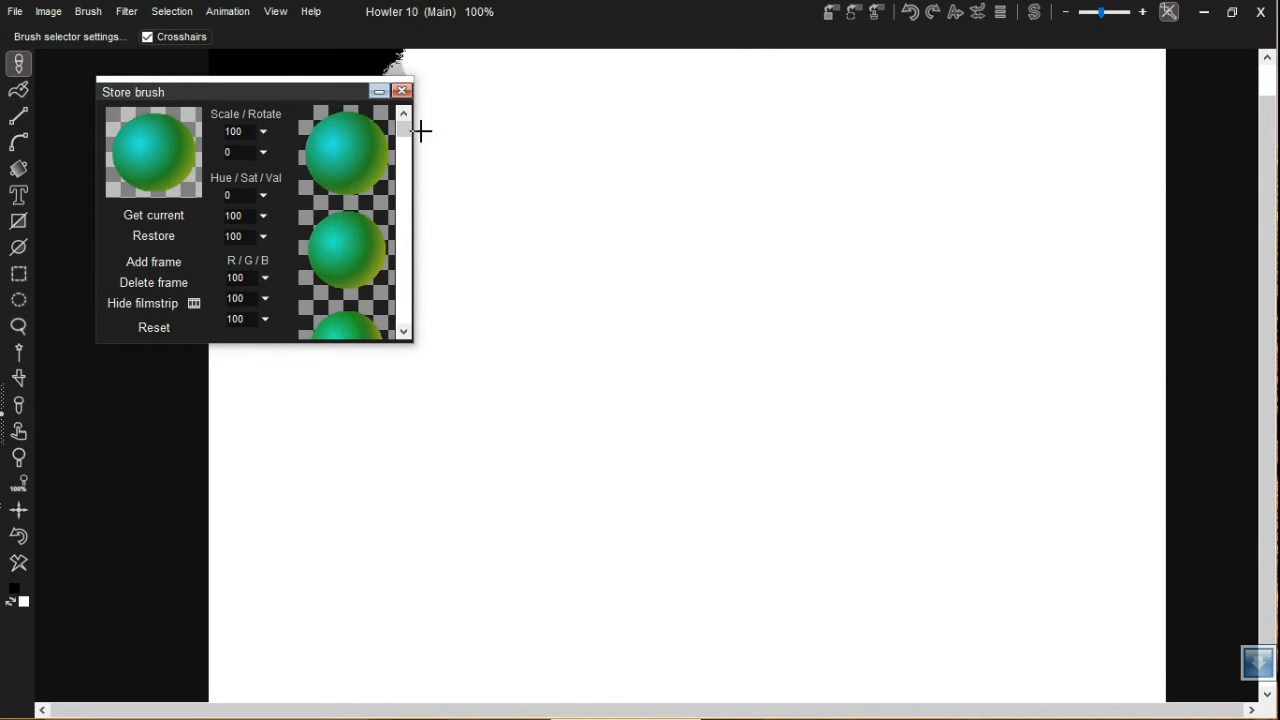
- Look through the stored brush's filmstrip frames and the animated brush timeline editor, closing the editor again
drag(408, 123, 414, 338)
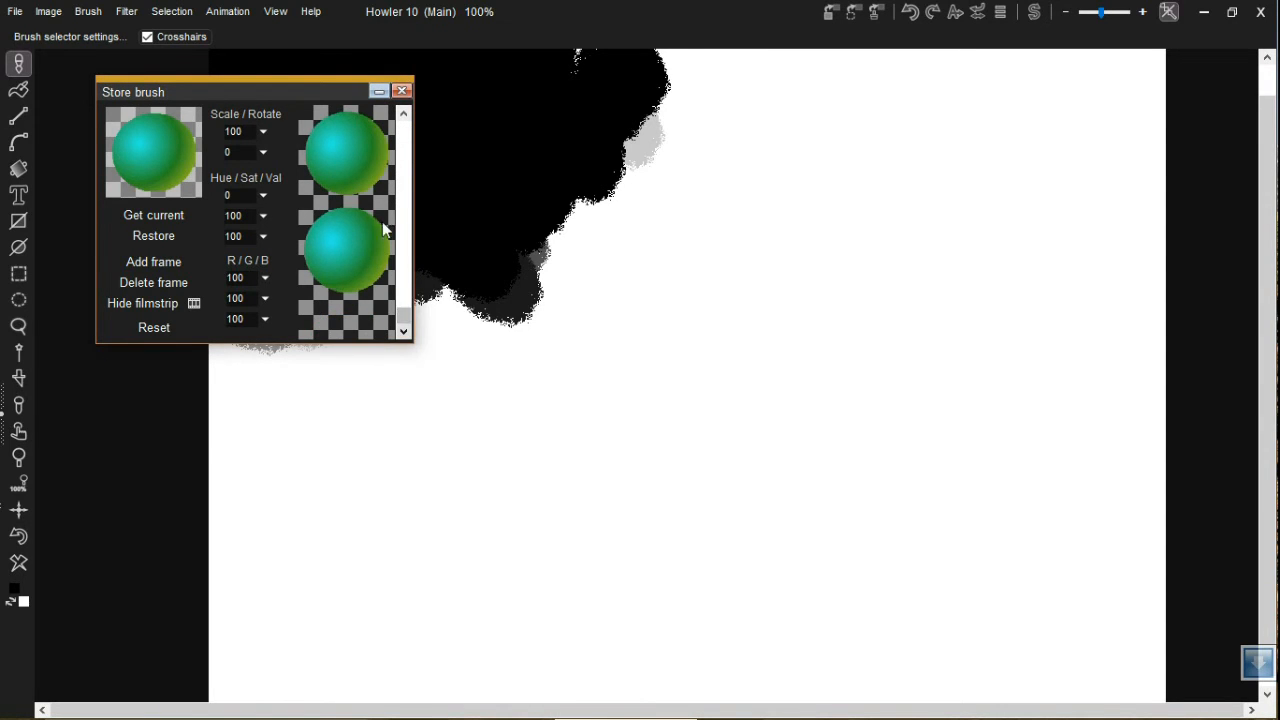
click(88, 14)
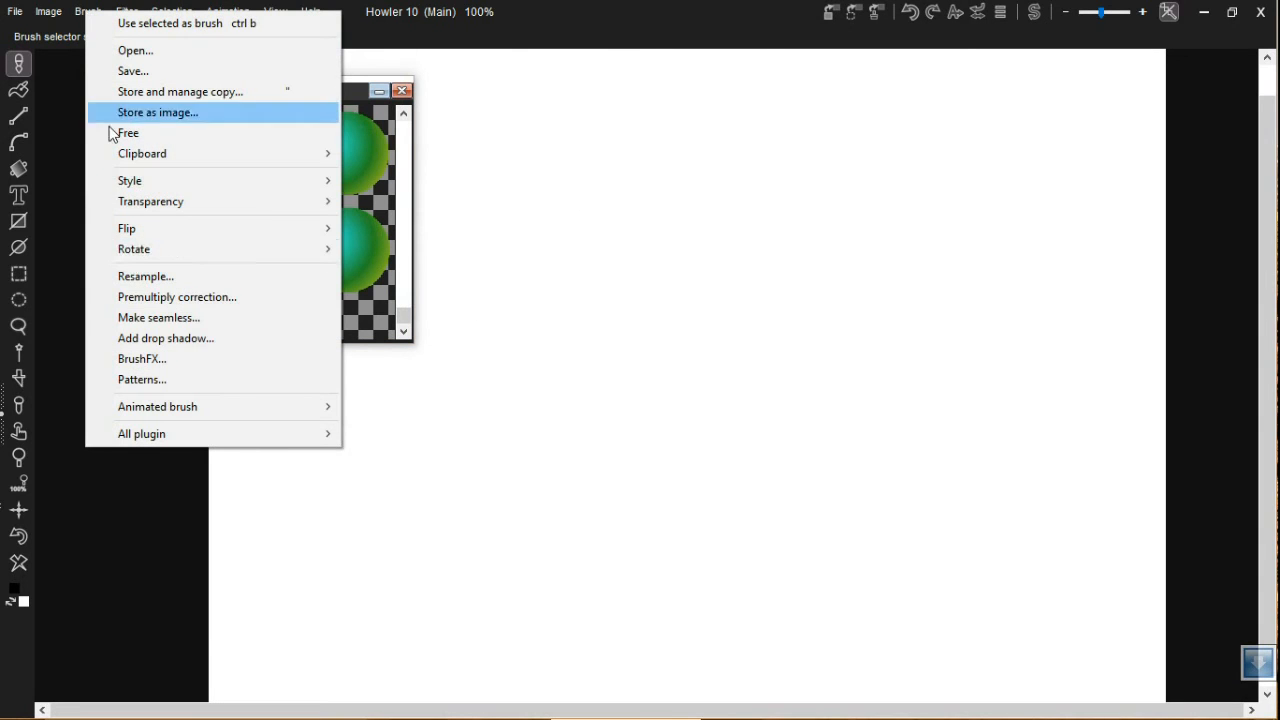
mouse_move(218, 413)
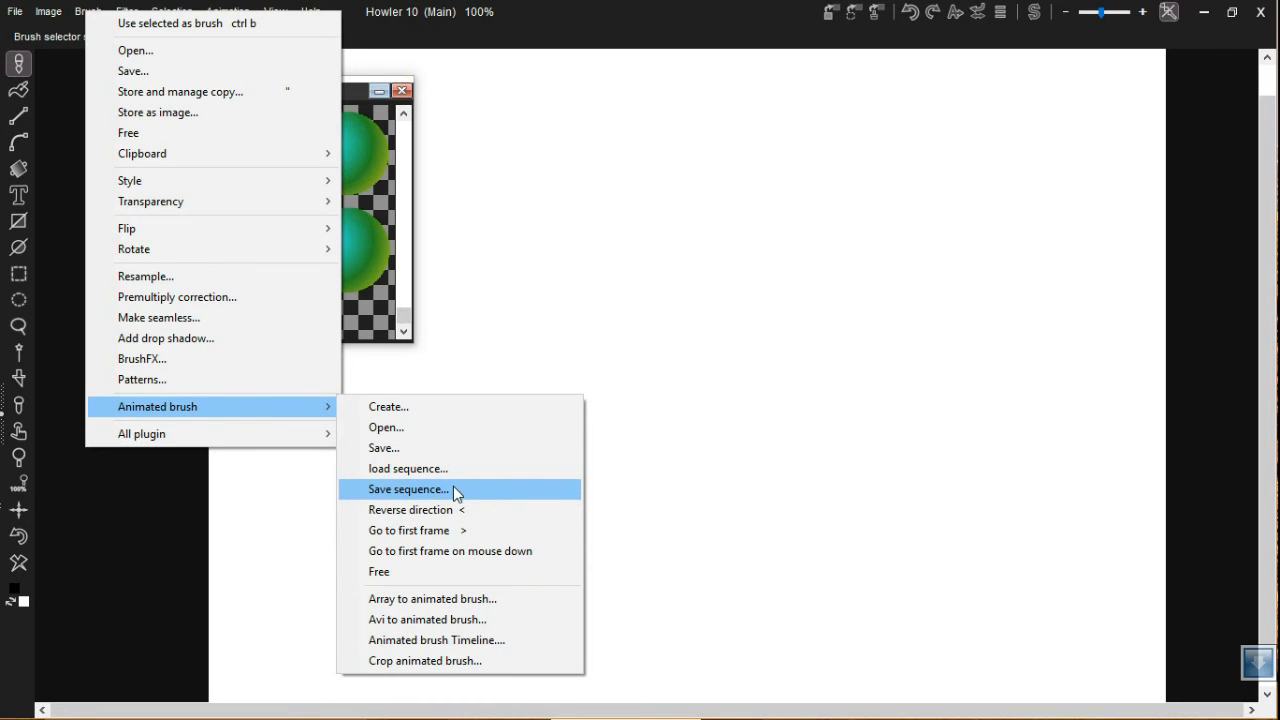
click(465, 640)
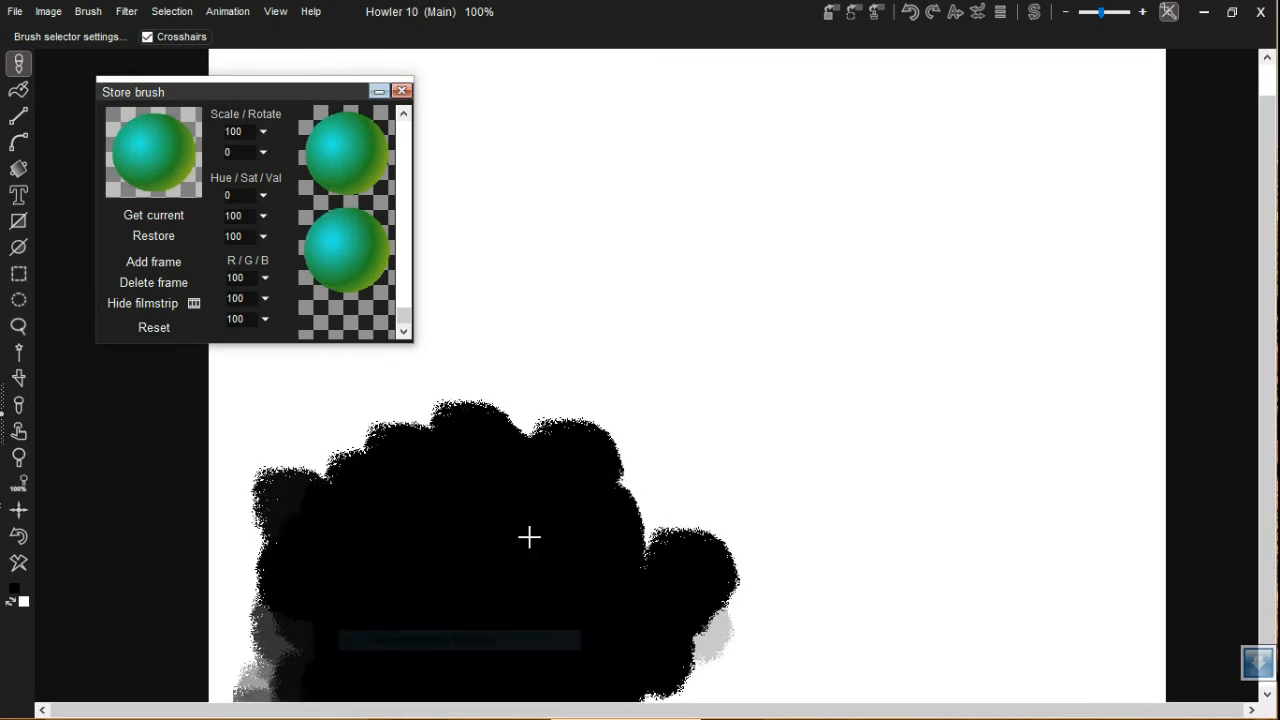
click(660, 412)
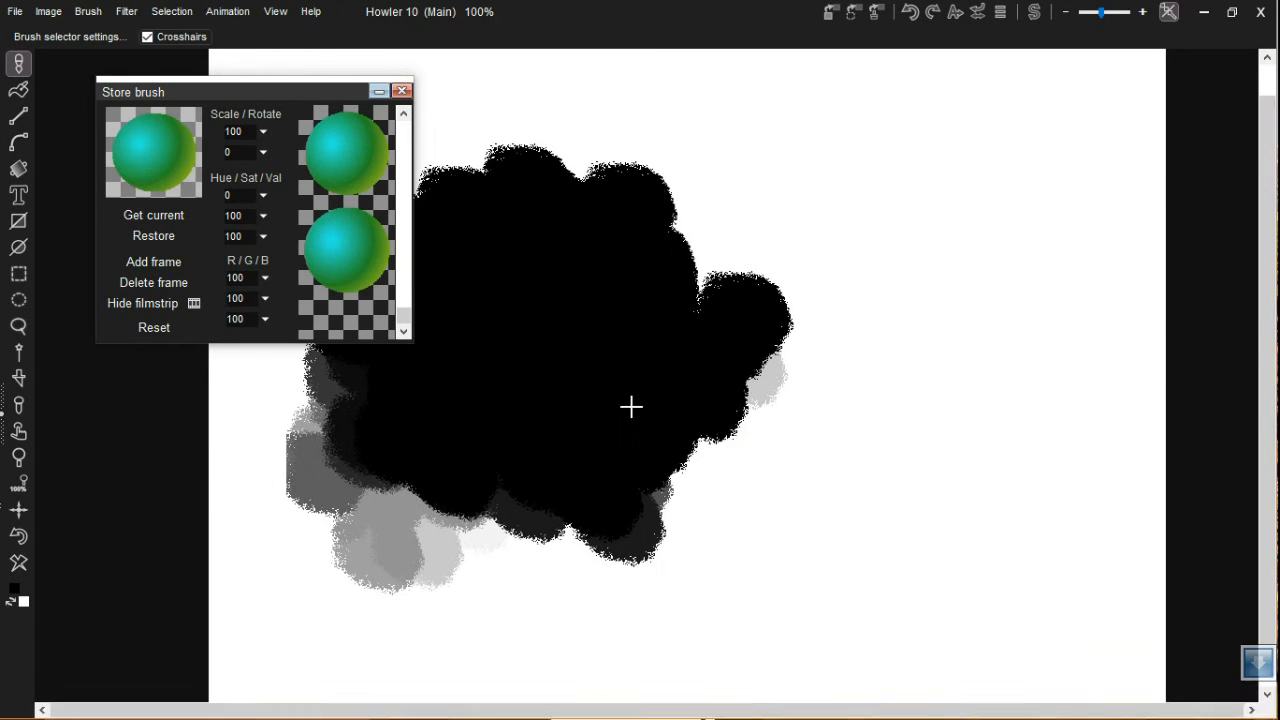
drag(391, 68, 818, 101)
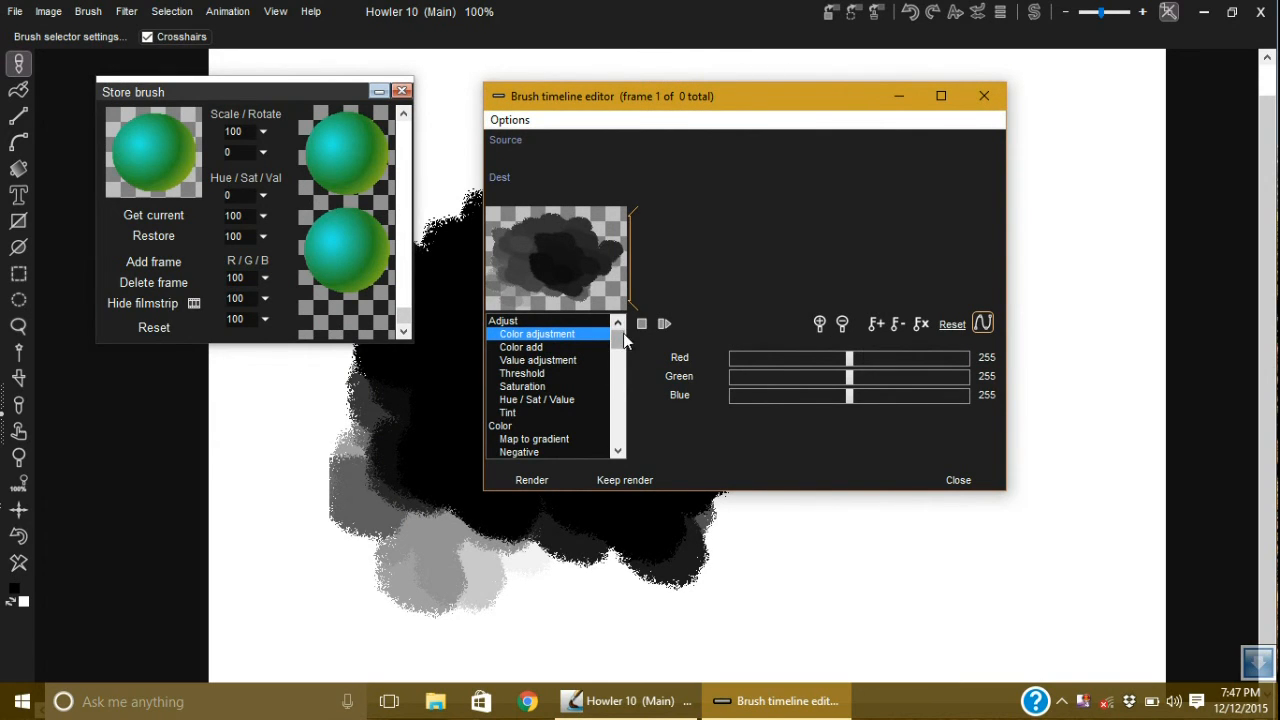
click(984, 95)
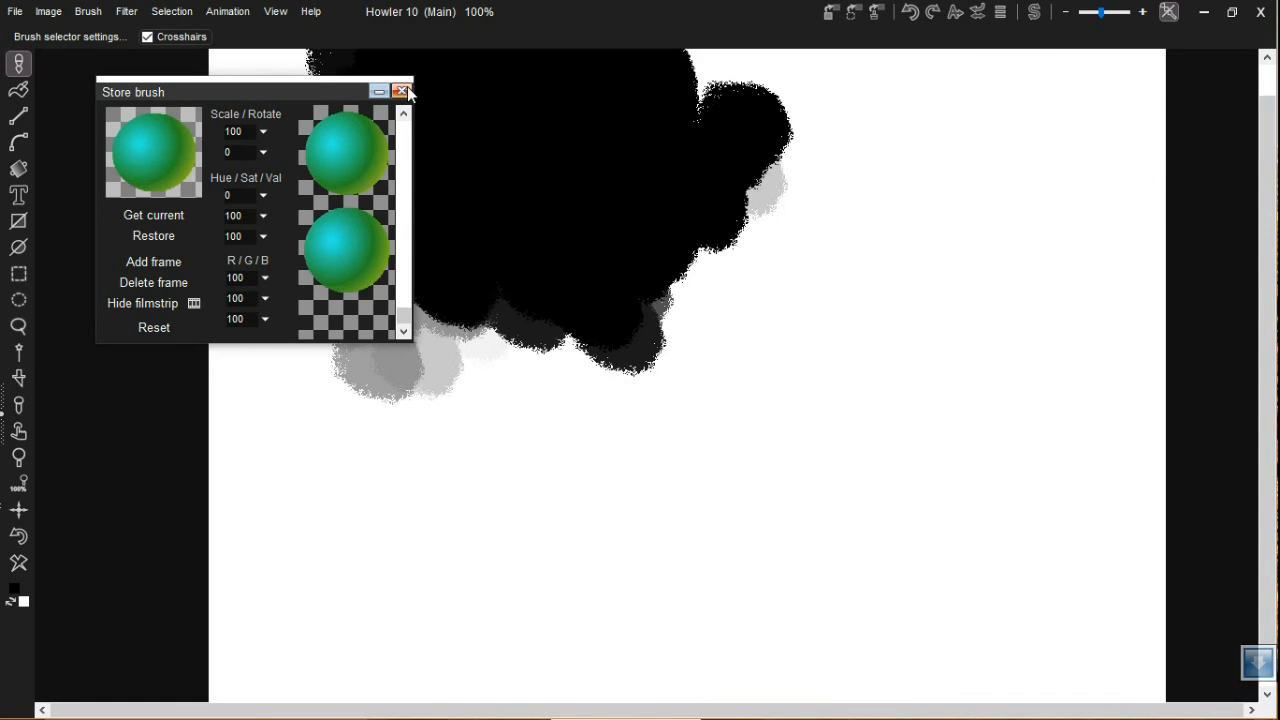
- Paint overlapping spheres with the stored sphere brush, clear the canvas, and paint a short trail of small spheres
click(407, 86)
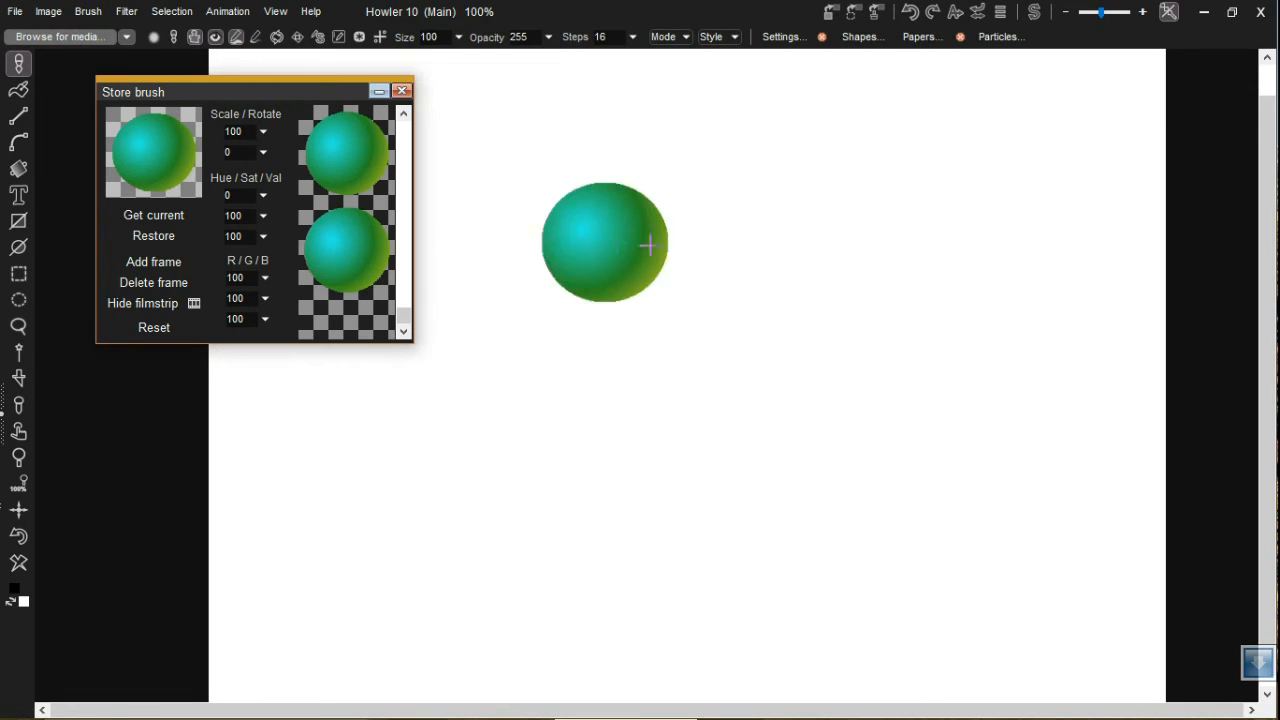
mouse_move(649, 243)
mouse_down()
mouse_move(714, 323)
mouse_move(700, 420)
mouse_up()
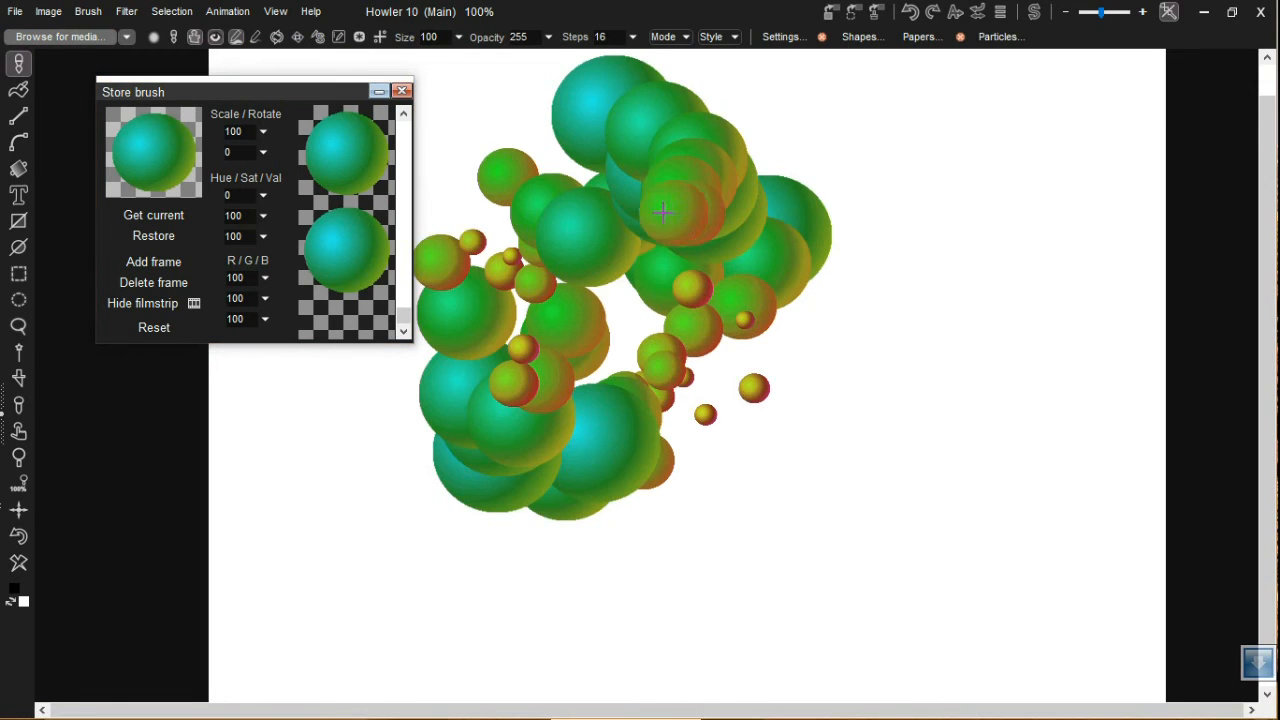
click(88, 11)
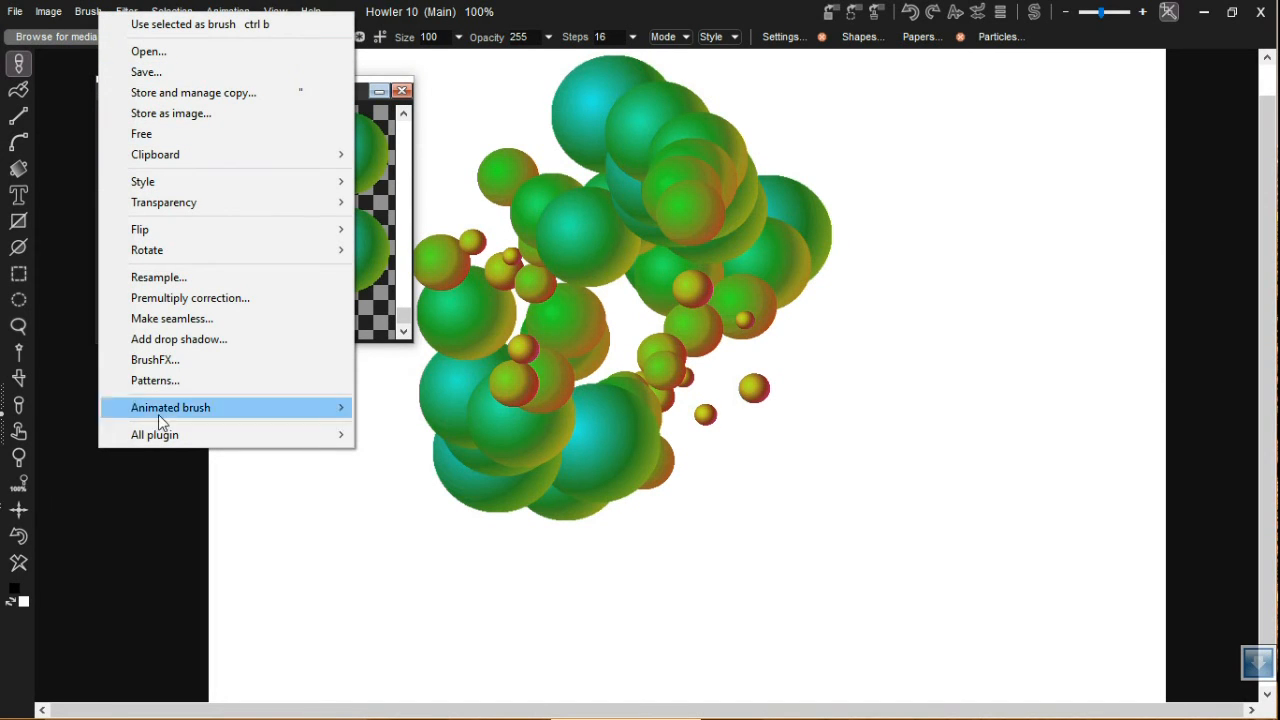
click(16, 558)
drag(643, 327, 704, 305)
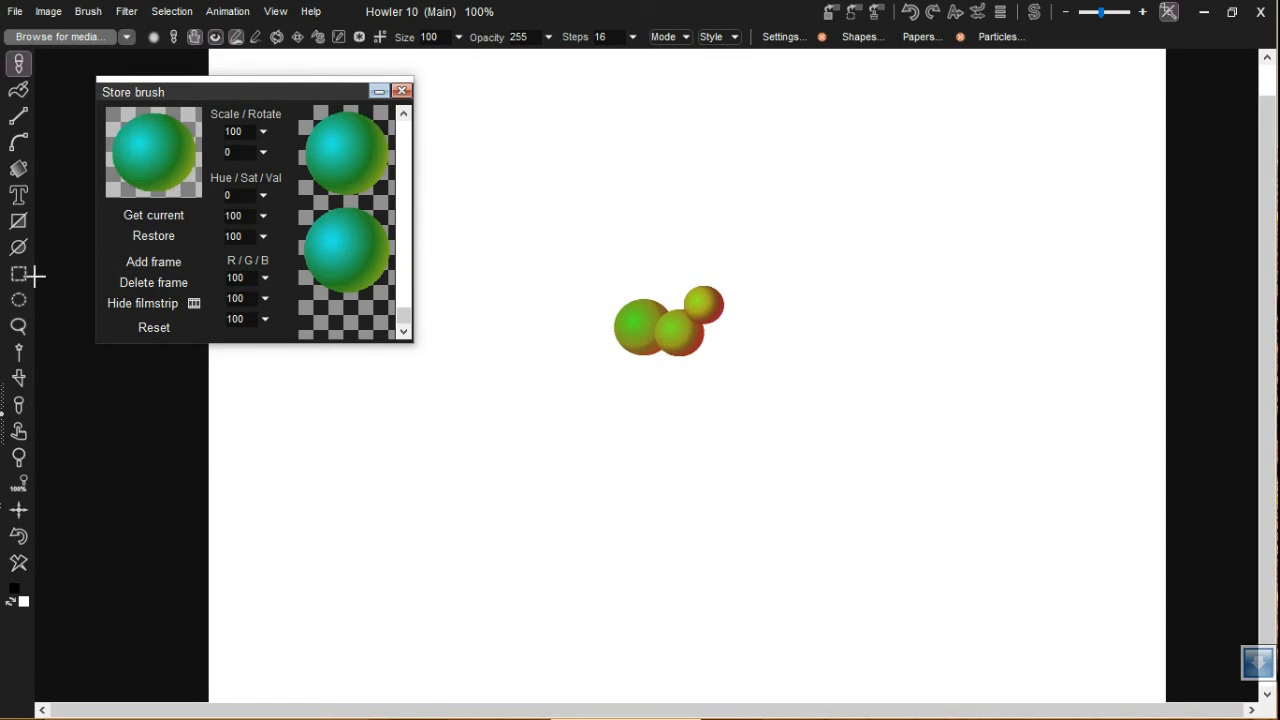
- Draw a filled black ellipse near the centre of a cleared canvas and capture it as a custom brush
click(22, 302)
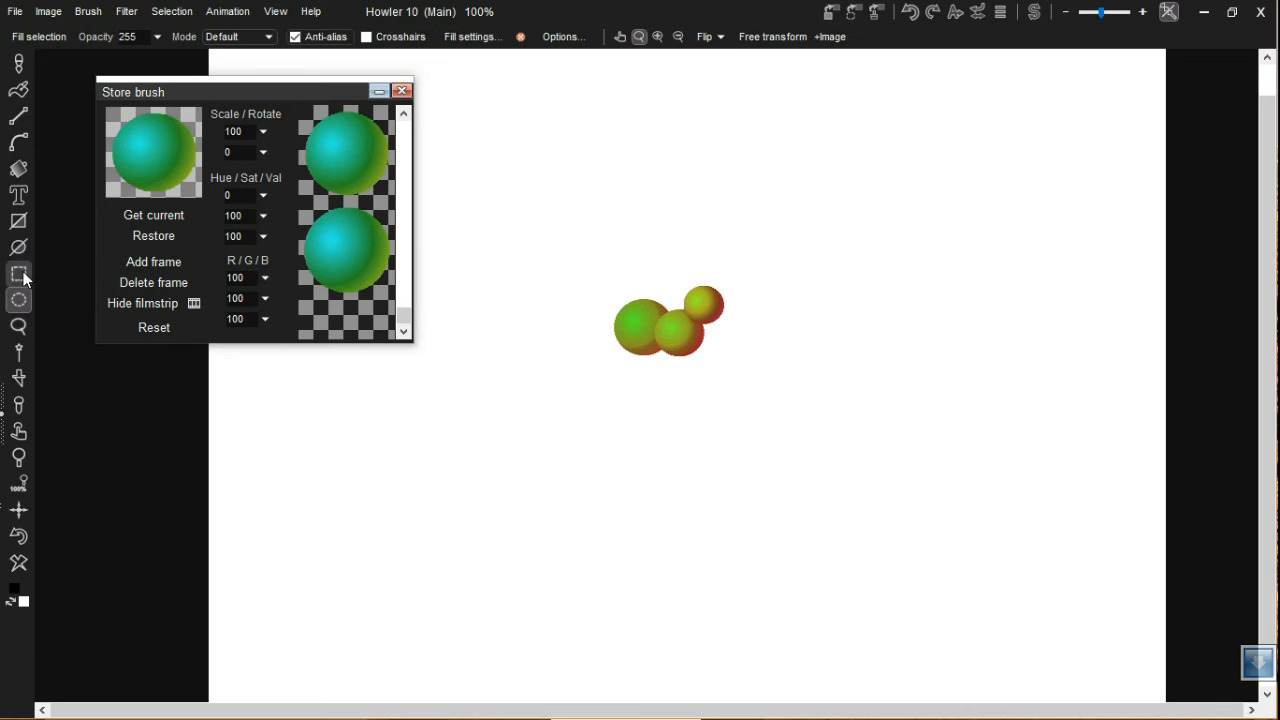
click(22, 248)
click(22, 250)
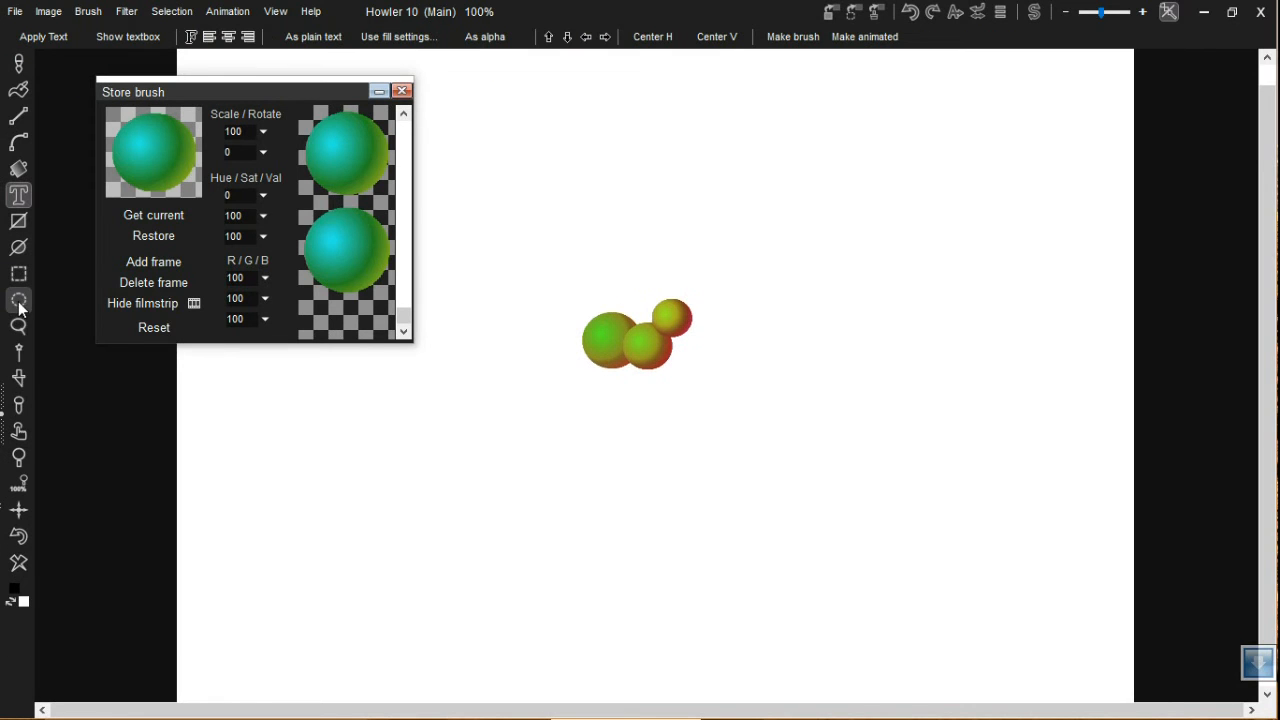
click(26, 254)
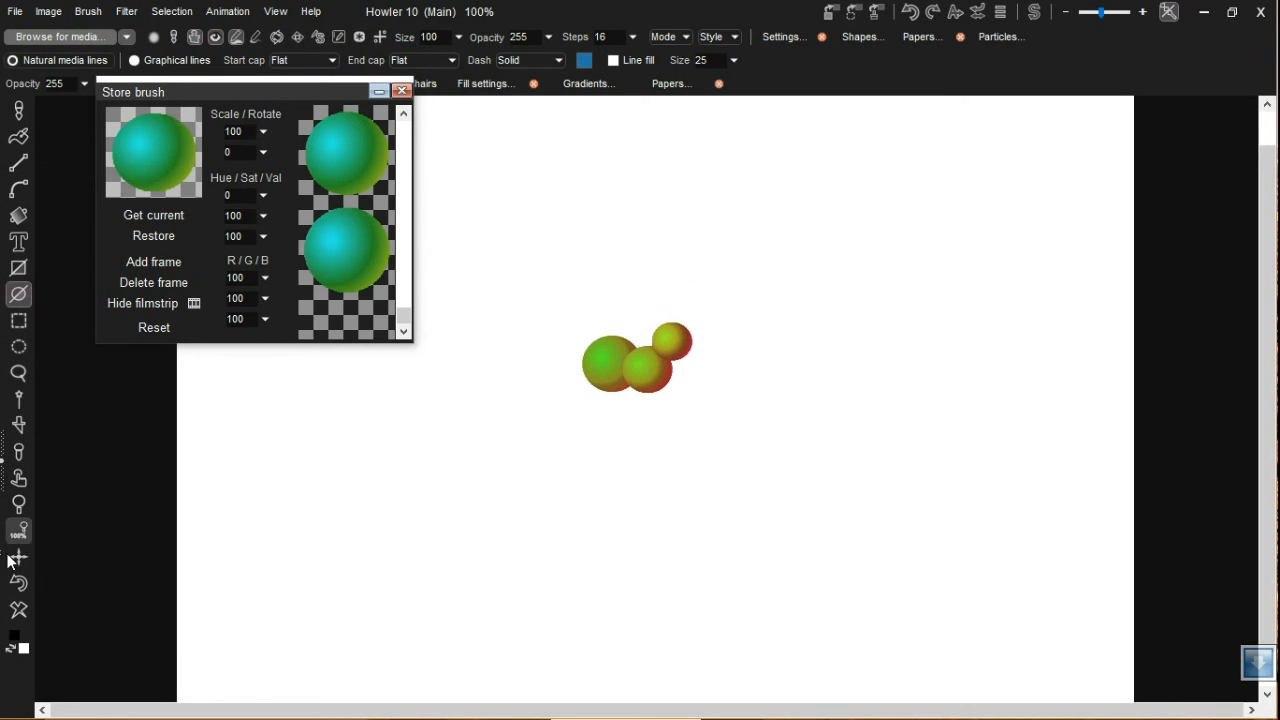
drag(598, 351, 678, 438)
key(b)
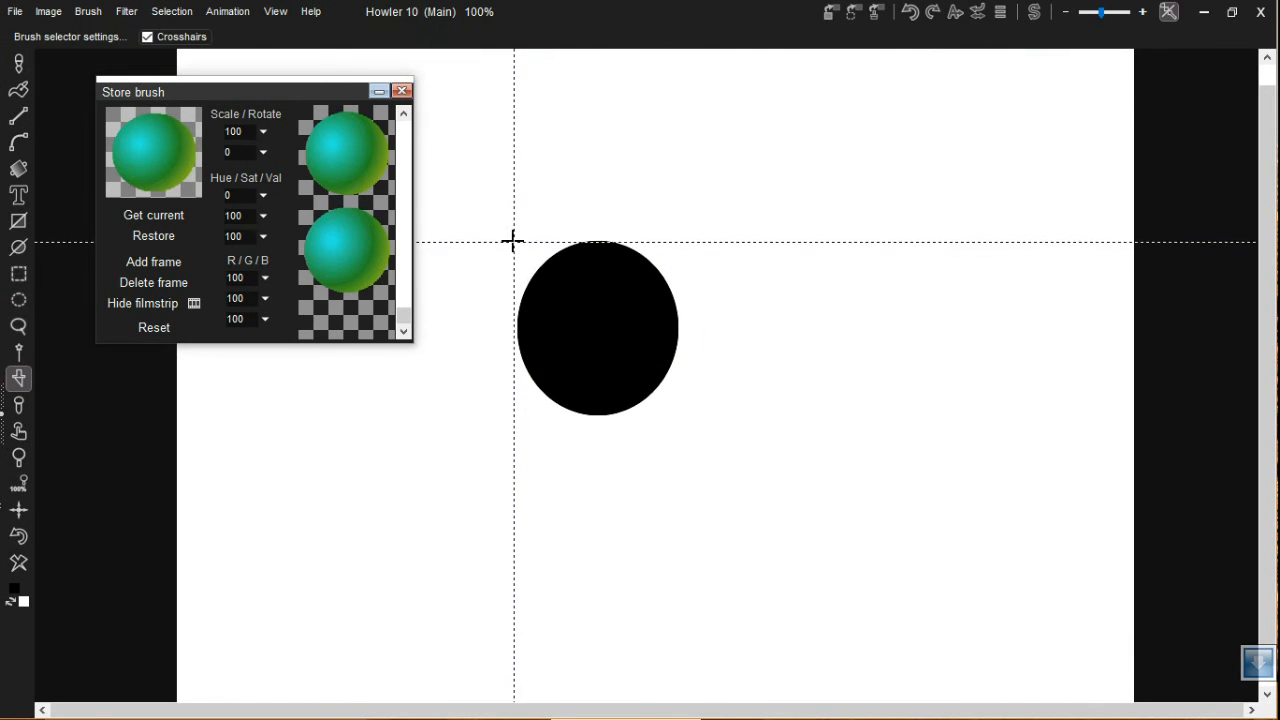
mouse_move(512, 238)
mouse_down()
mouse_move(654, 414)
mouse_move(684, 424)
mouse_up()
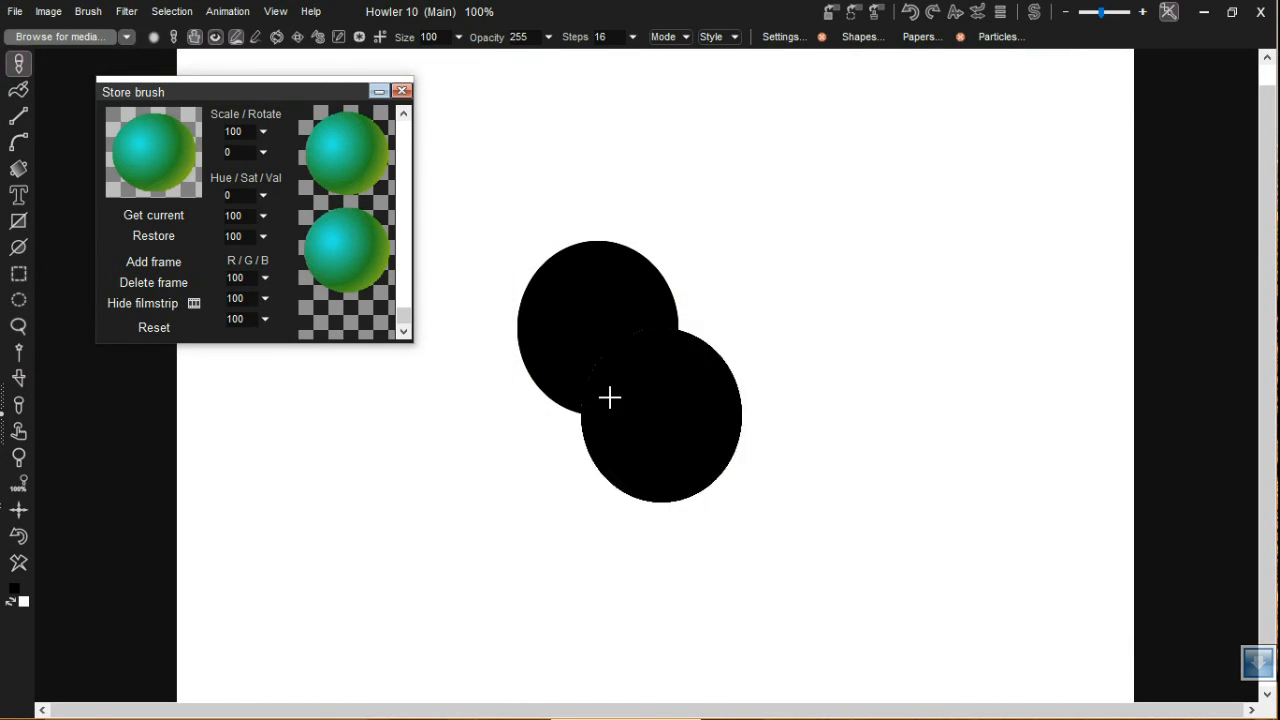
- Open the brush transparency tool and apply its soft fade, opaque at the centre, to the black ellipse brush
click(88, 11)
mouse_move(160, 195)
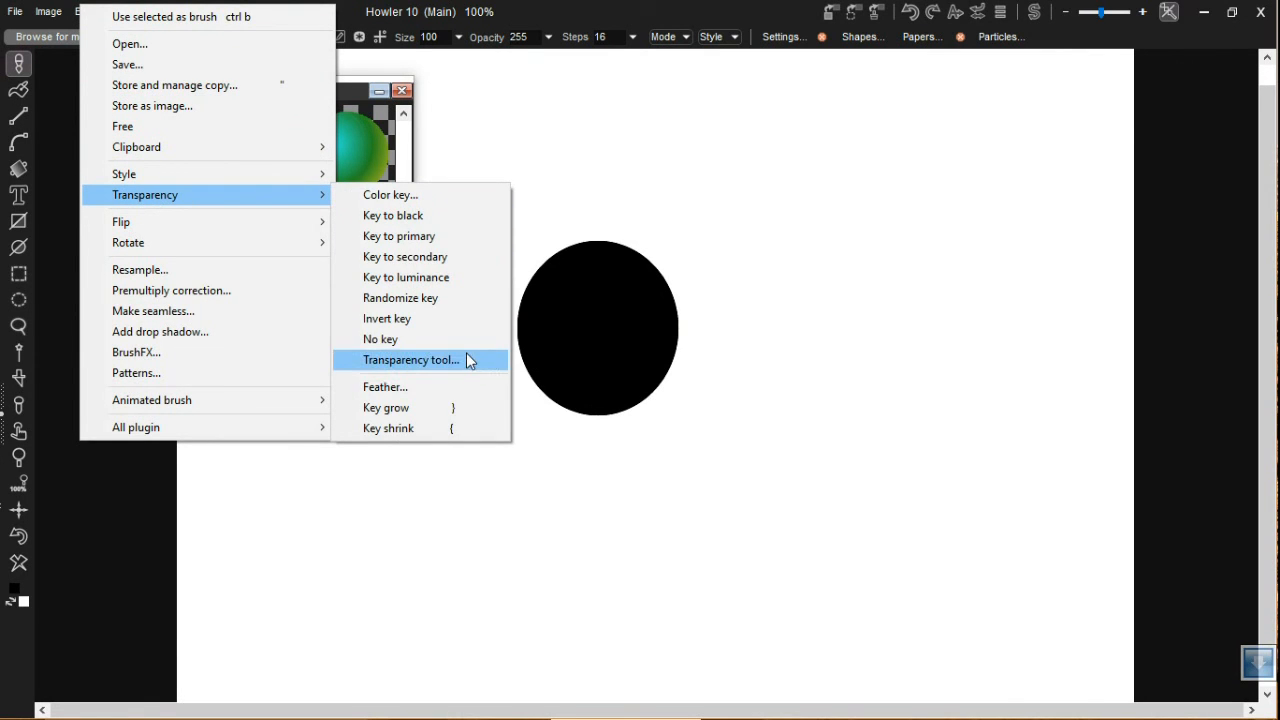
click(469, 360)
drag(575, 274, 622, 90)
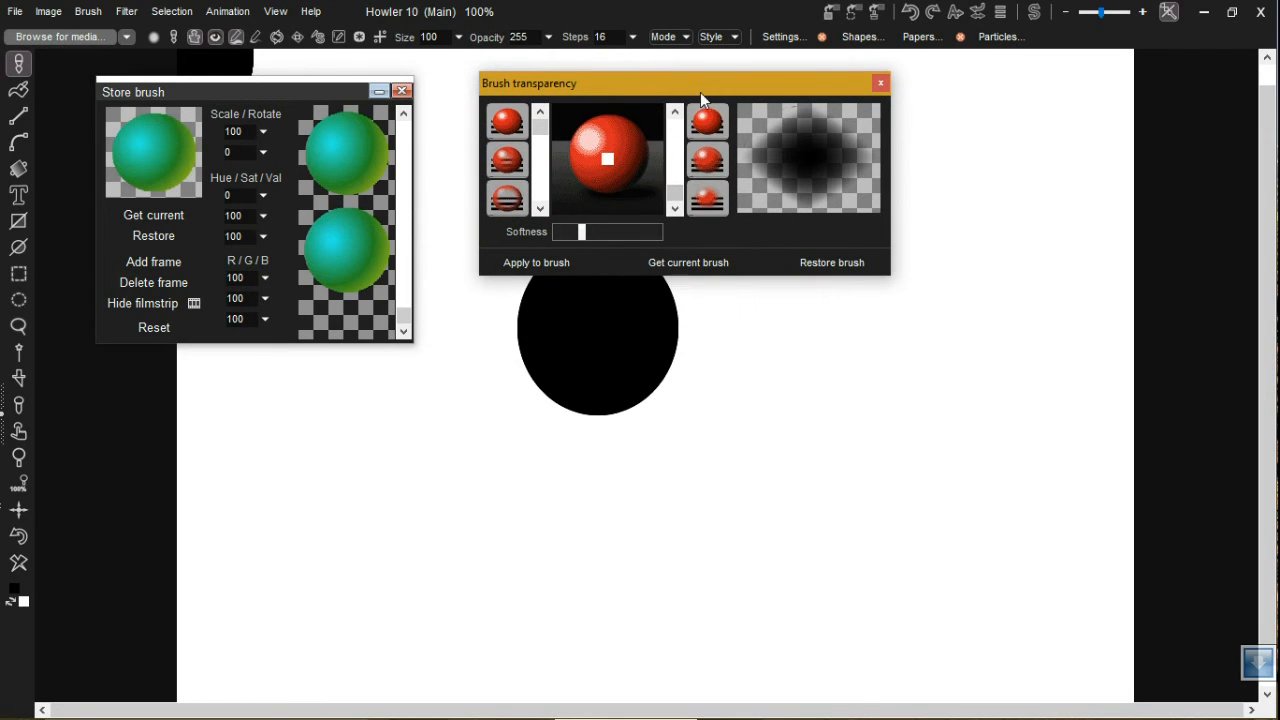
drag(698, 84, 682, 92)
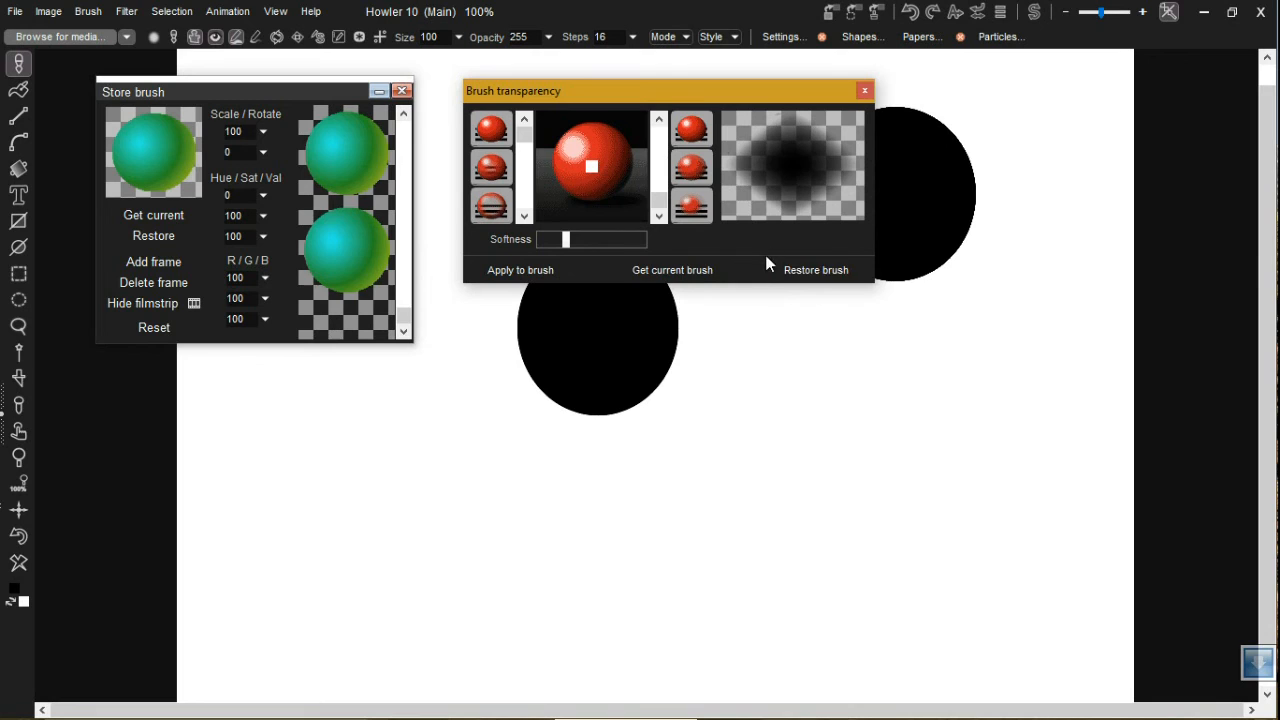
click(544, 281)
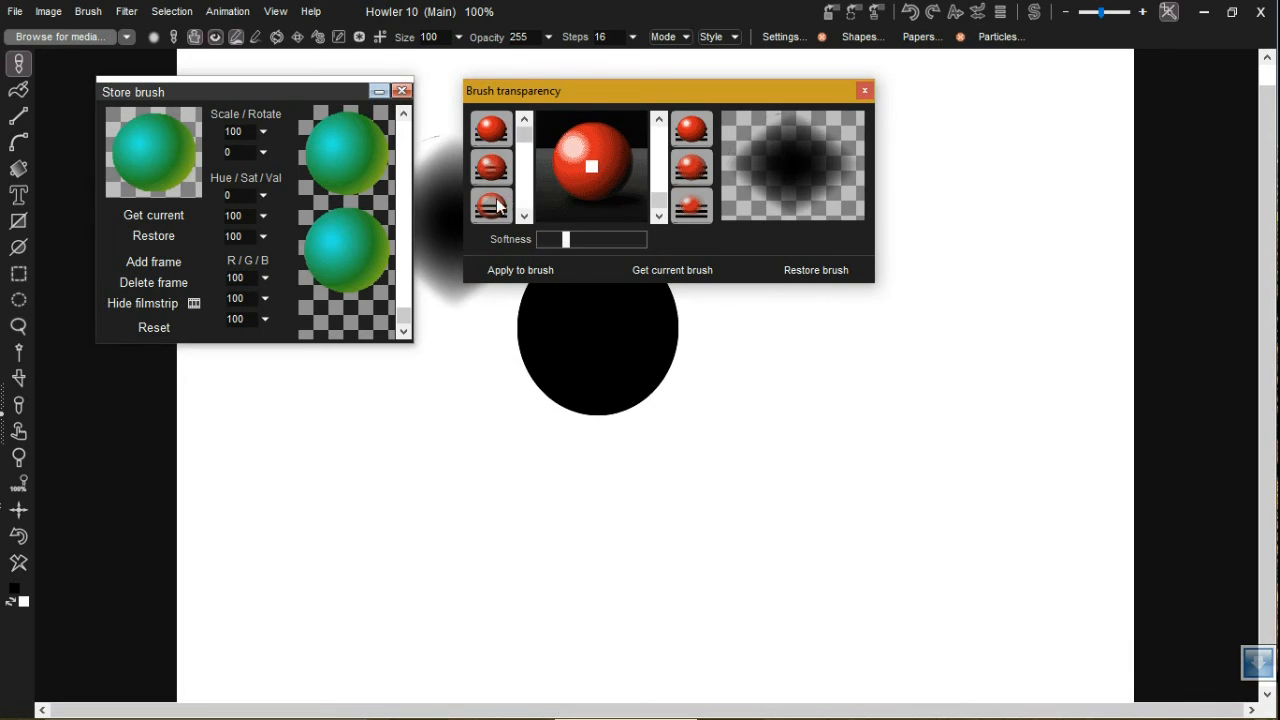
- Apply a hollow transparency with a see-through centre and opaque rim to the brush, trying different Softness amounts
click(689, 148)
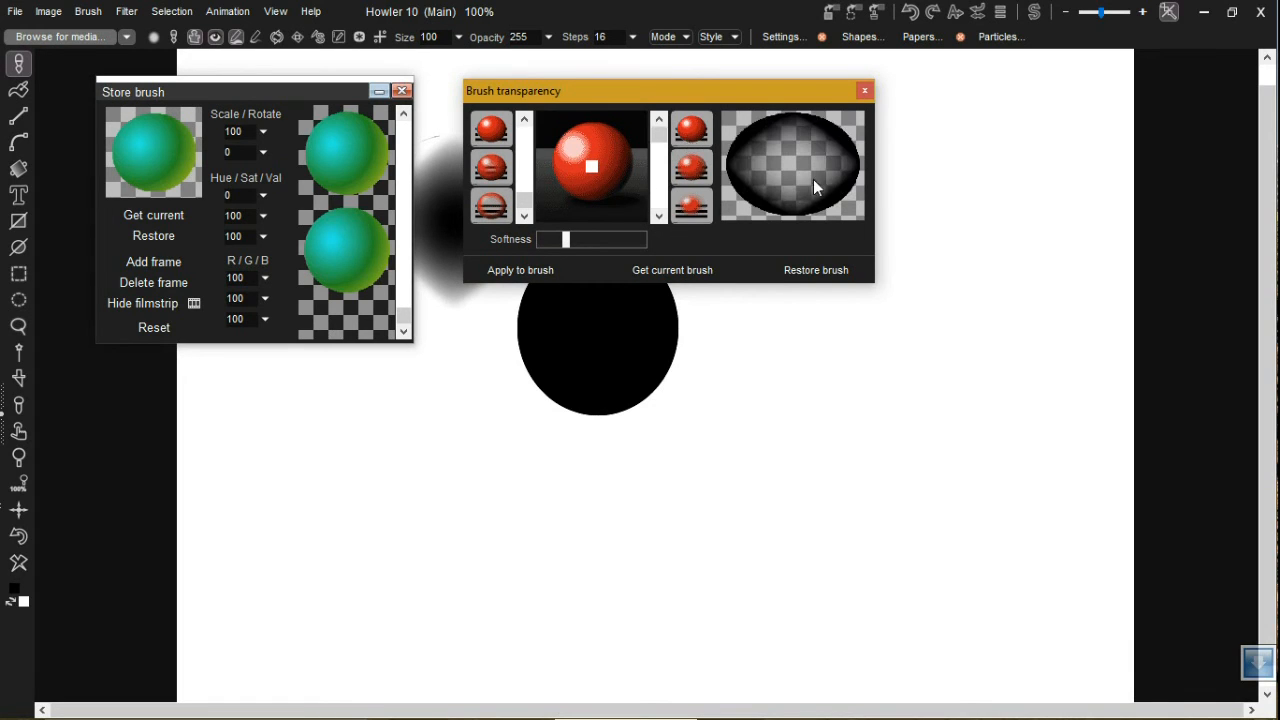
click(560, 266)
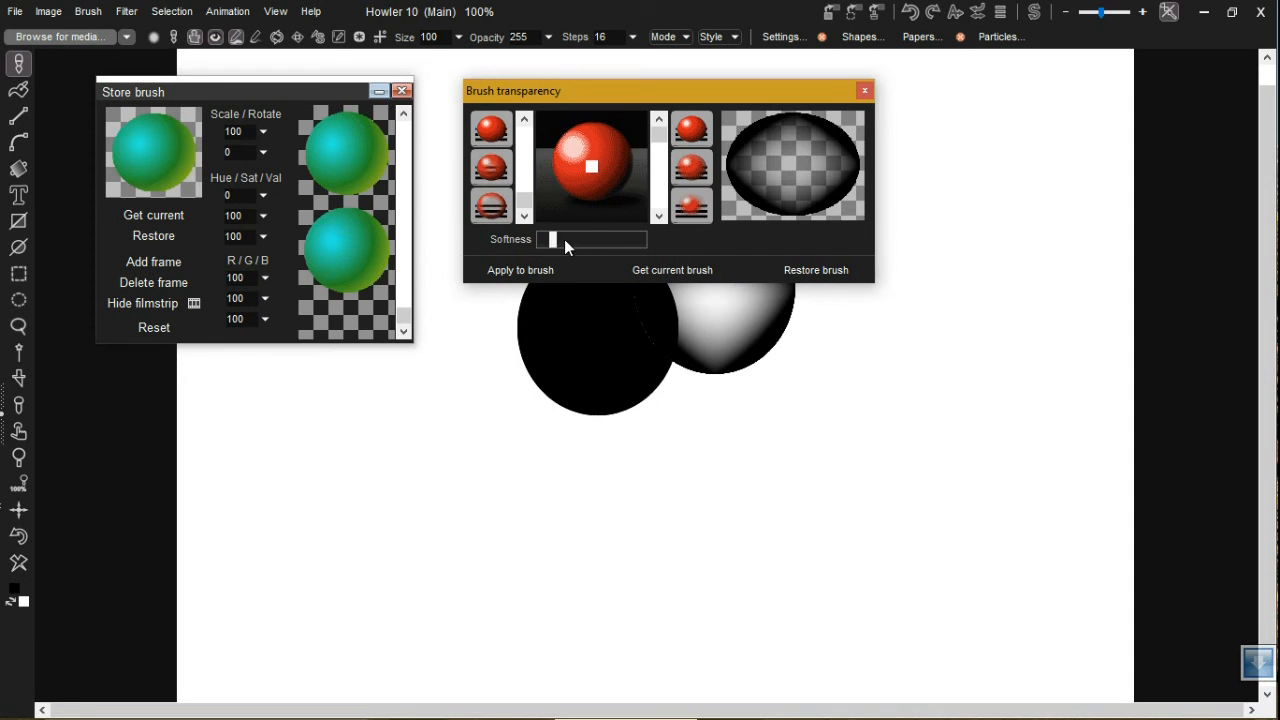
click(633, 239)
click(518, 272)
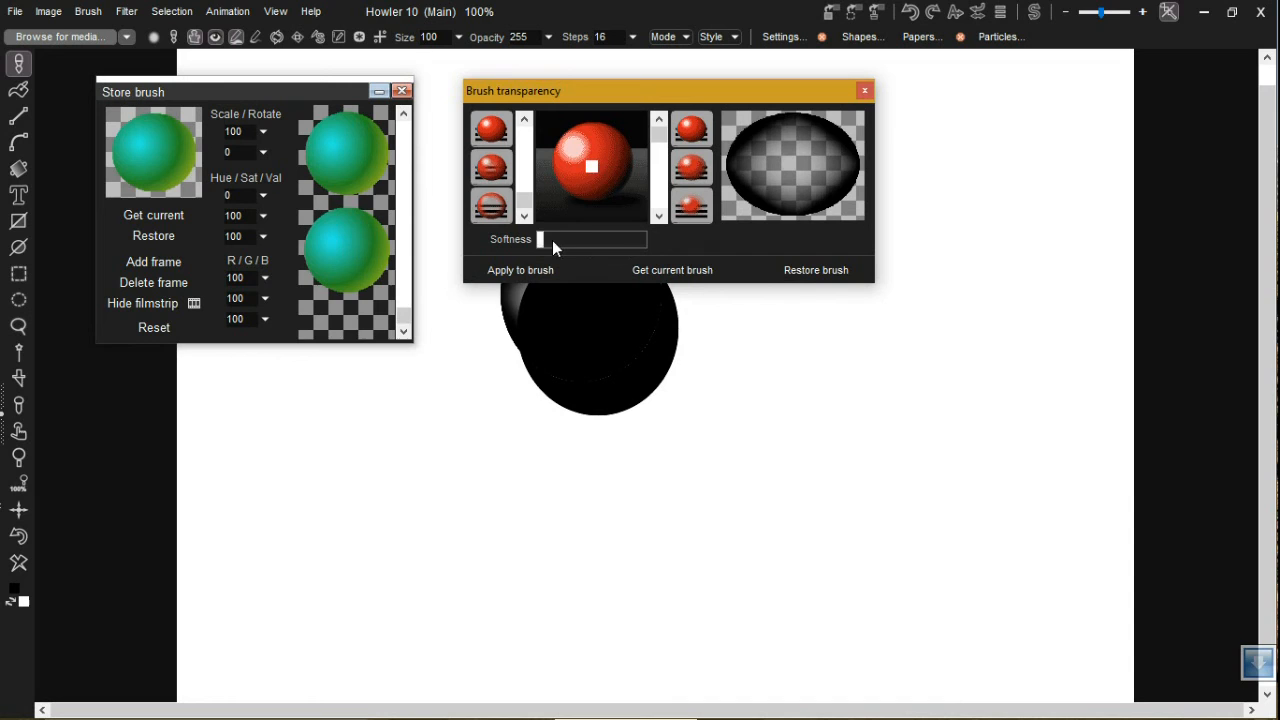
- Try shifting the brush transparency's centre toward the sphere preview's lower-left corner, and close the transparency tool
mouse_move(597, 174)
mouse_down()
mouse_move(538, 111)
mouse_move(603, 102)
mouse_move(540, 189)
mouse_move(648, 205)
mouse_move(594, 213)
mouse_move(563, 177)
mouse_move(548, 197)
mouse_up()
click(840, 424)
mouse_move(840, 424)
mouse_down()
mouse_move(863, 491)
mouse_move(646, 349)
mouse_move(706, 394)
mouse_move(780, 316)
mouse_move(785, 330)
mouse_up()
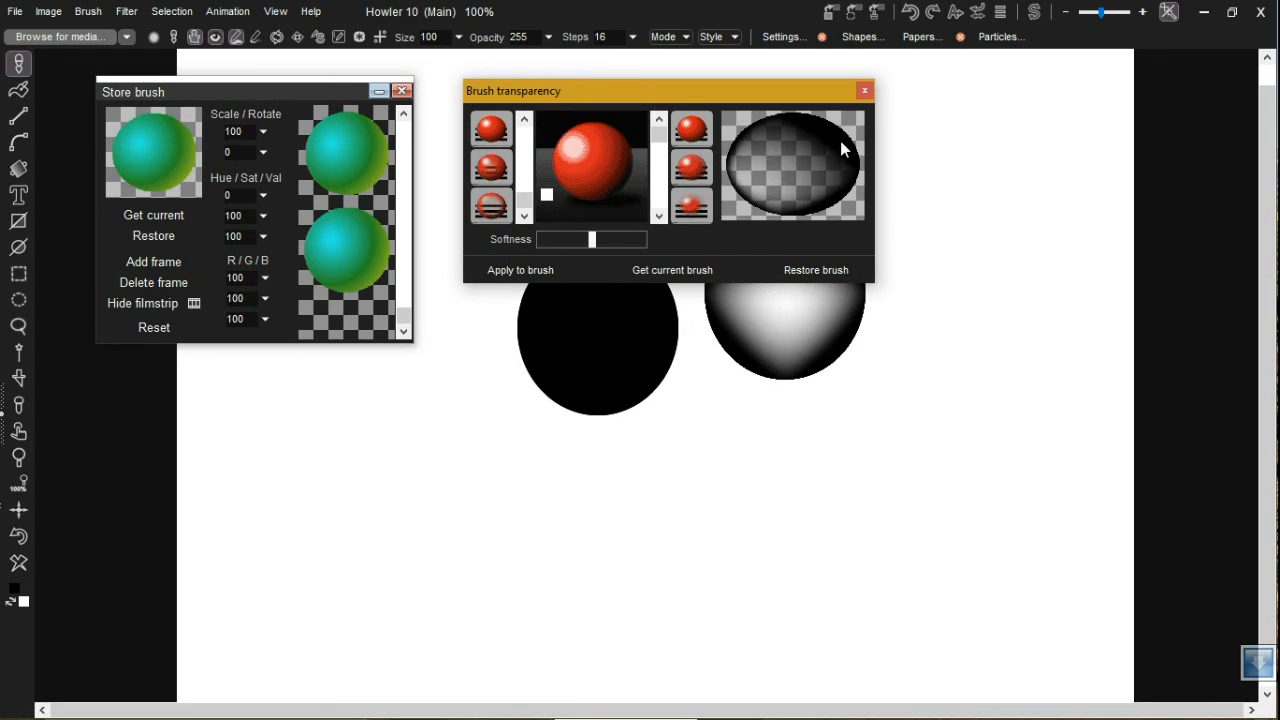
click(866, 91)
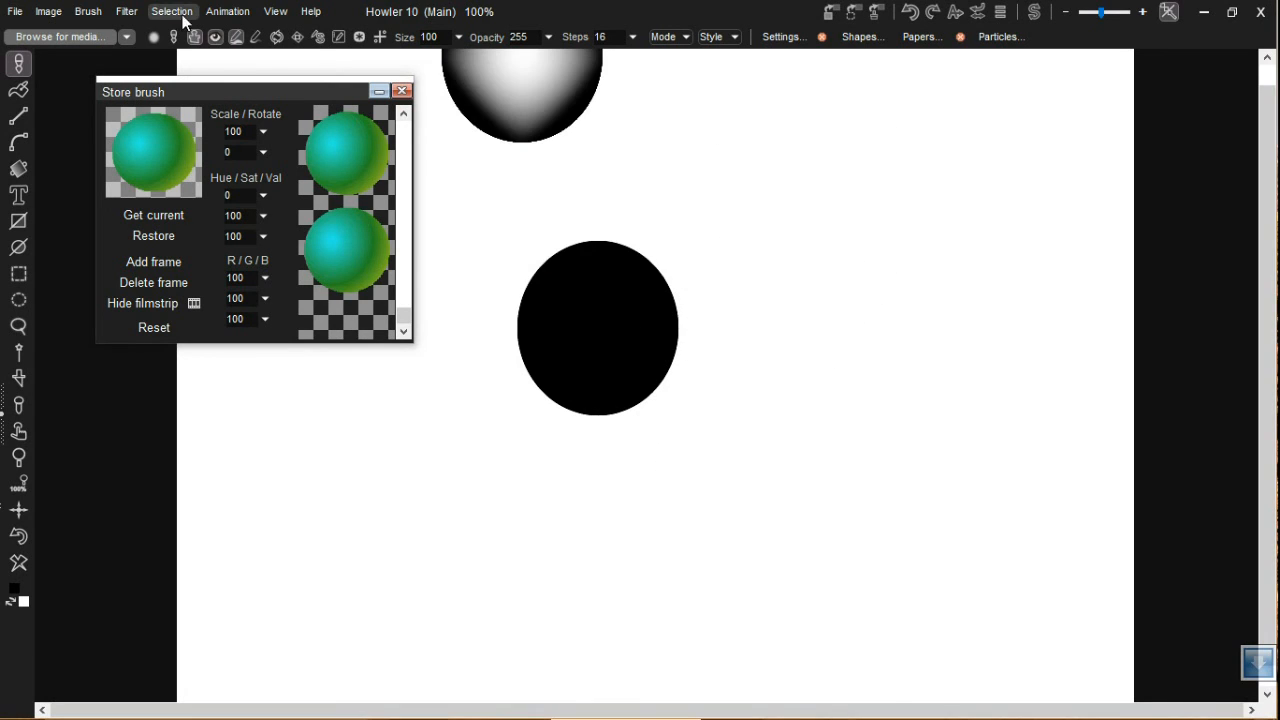
- Examine the animated brush's image sequence loader, including its folder list and file type options, and close it without loading anything
click(88, 11)
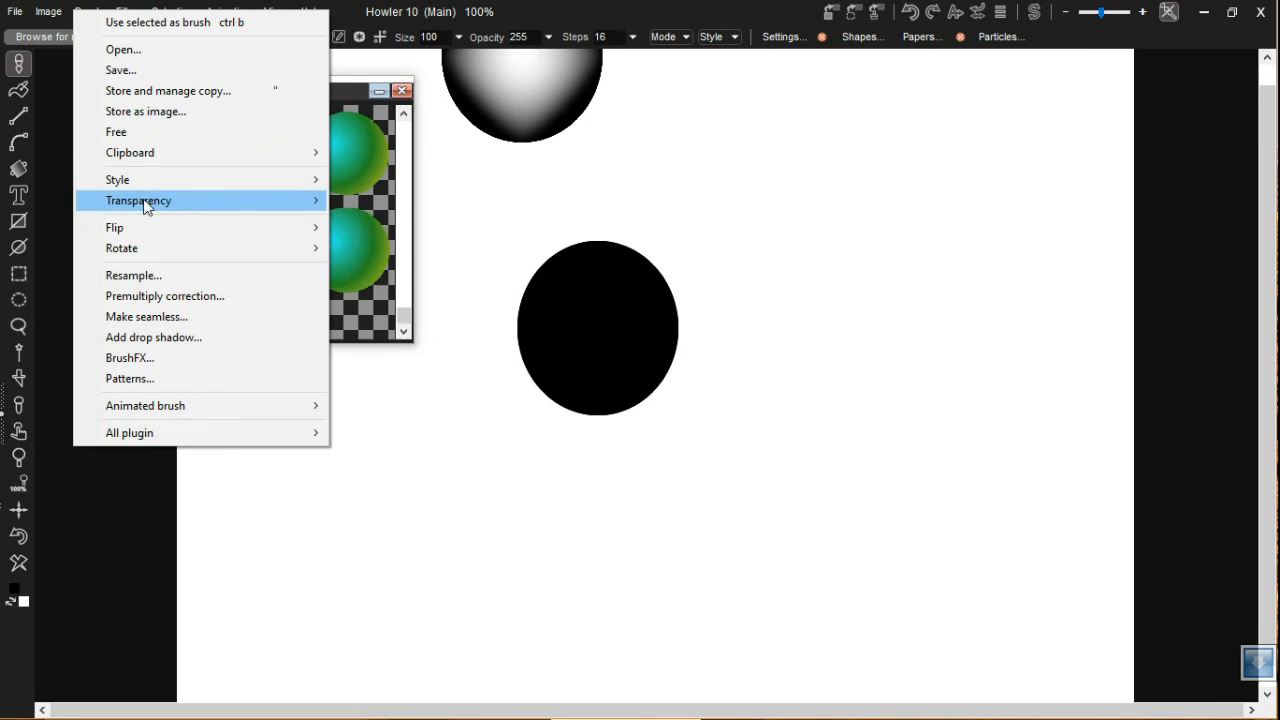
mouse_move(171, 200)
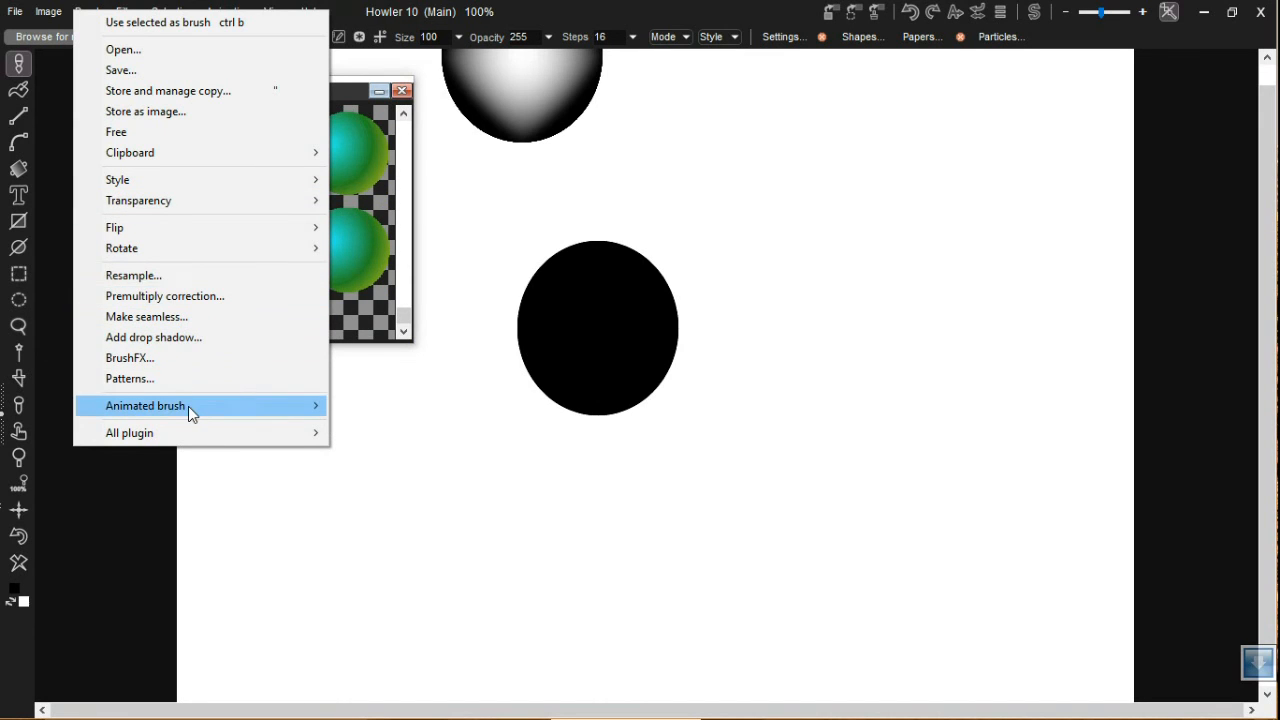
mouse_move(189, 407)
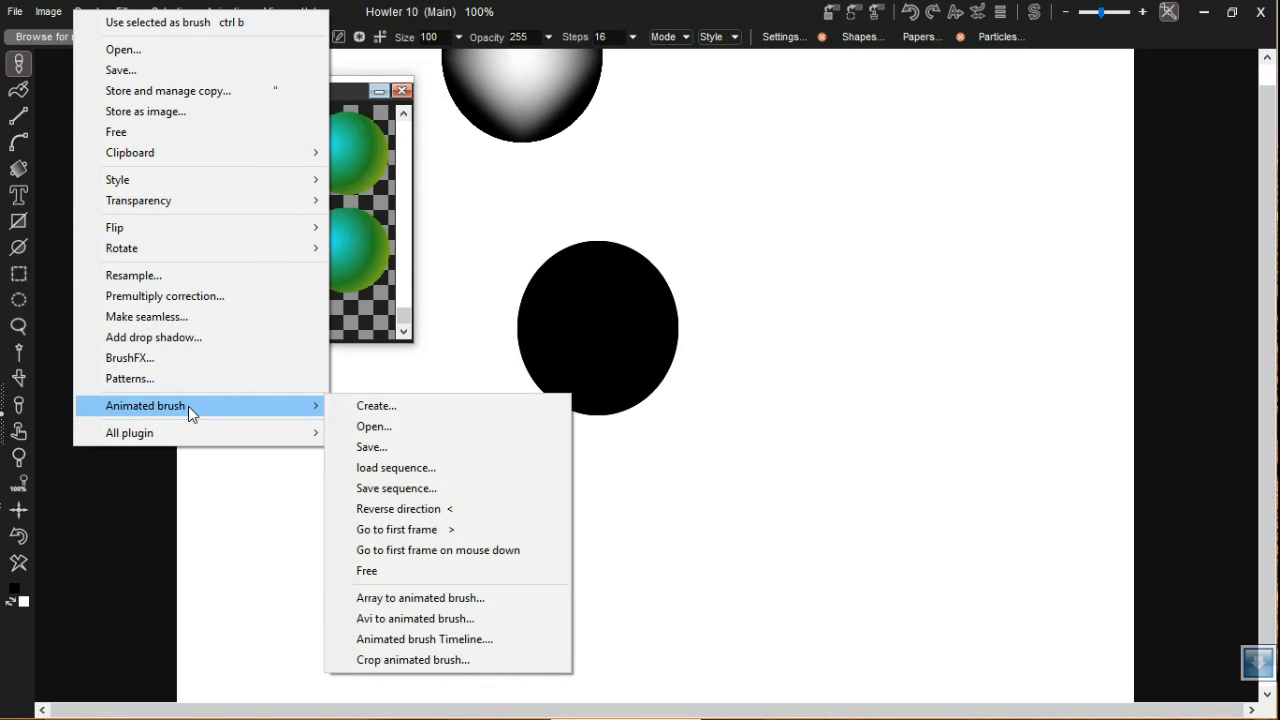
click(430, 468)
drag(662, 205, 760, 114)
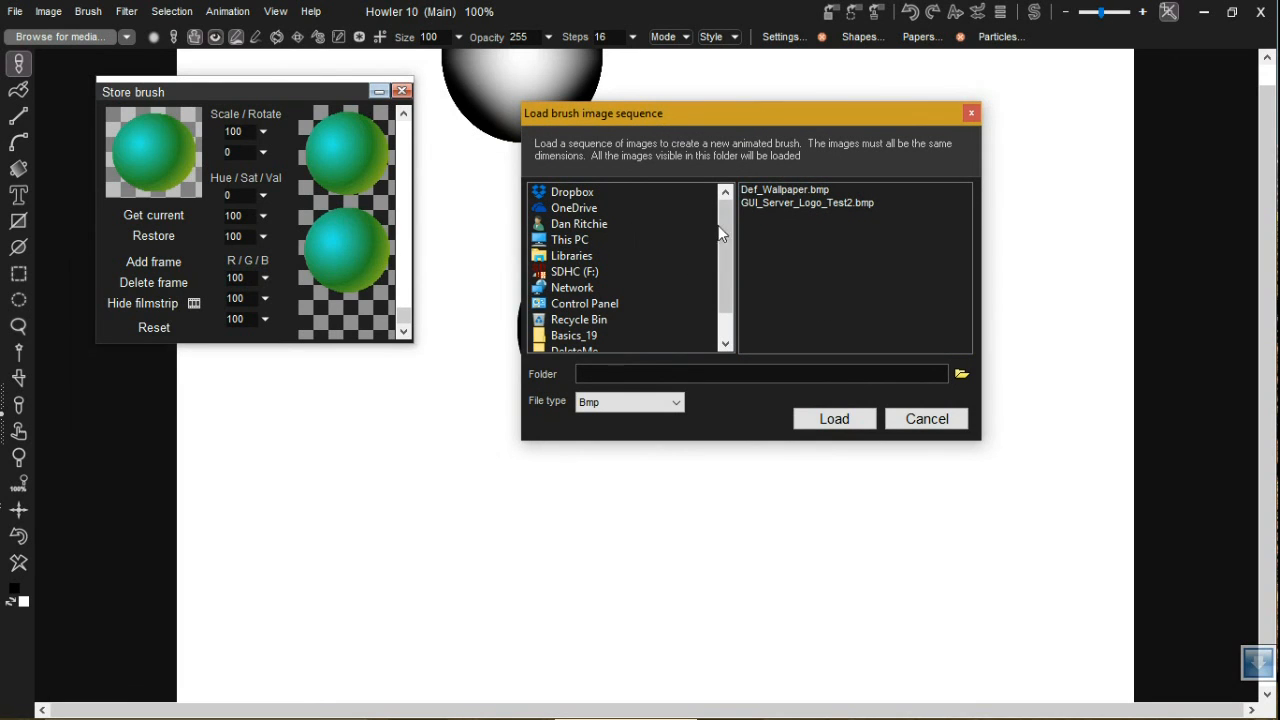
mouse_move(733, 202)
mouse_down()
mouse_move(732, 253)
mouse_move(731, 201)
mouse_up()
click(656, 402)
click(708, 402)
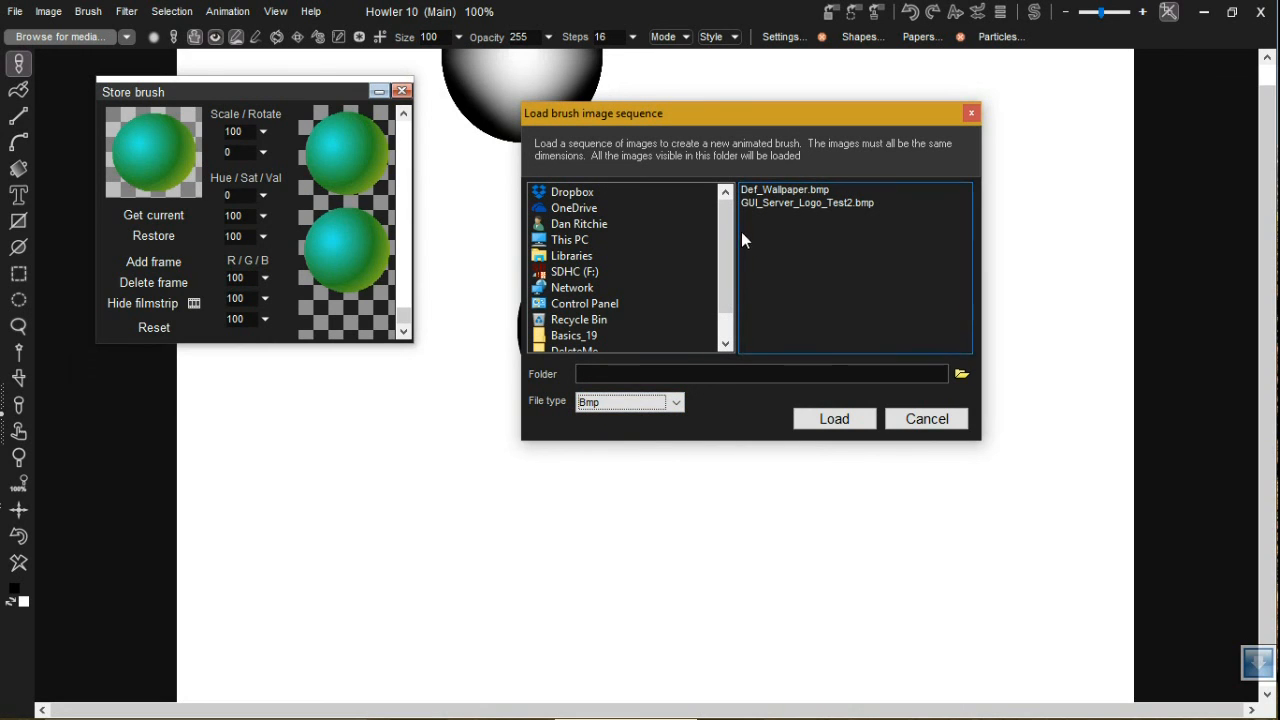
drag(730, 202, 729, 221)
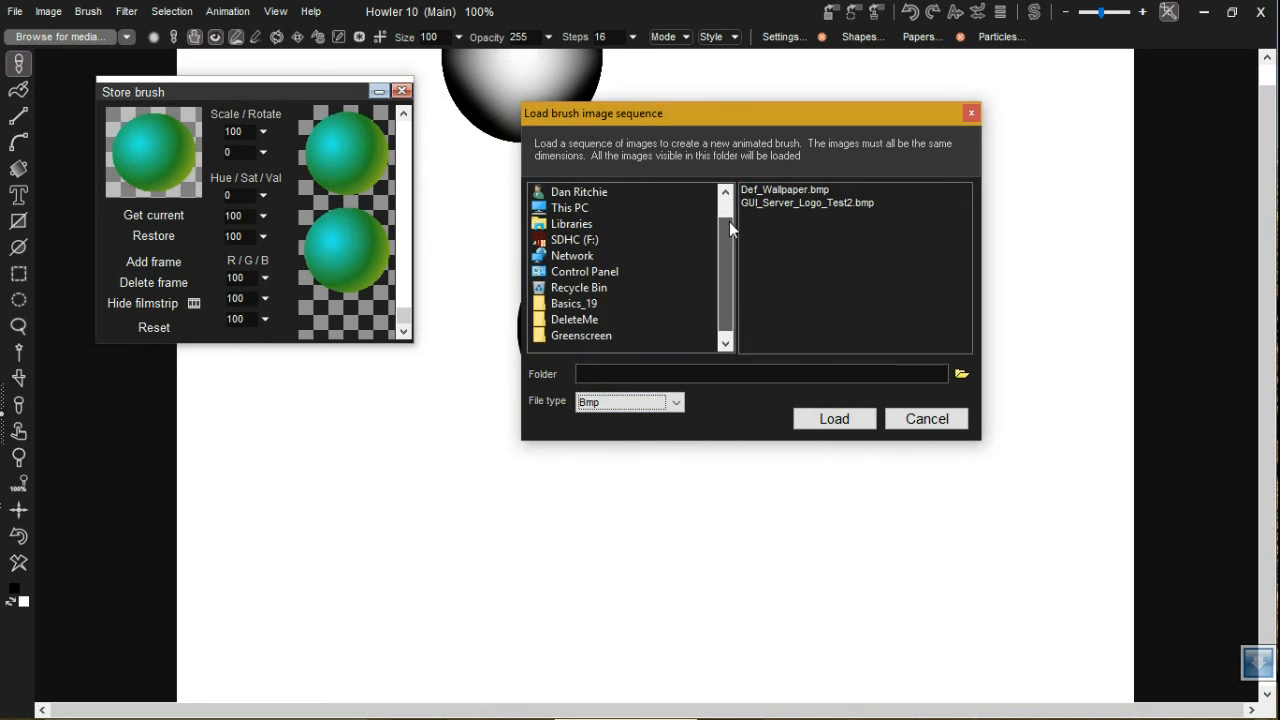
click(918, 423)
- Examine the image array to animated brush settings for the number of images in x, y and total, and cancel without converting
click(49, 11)
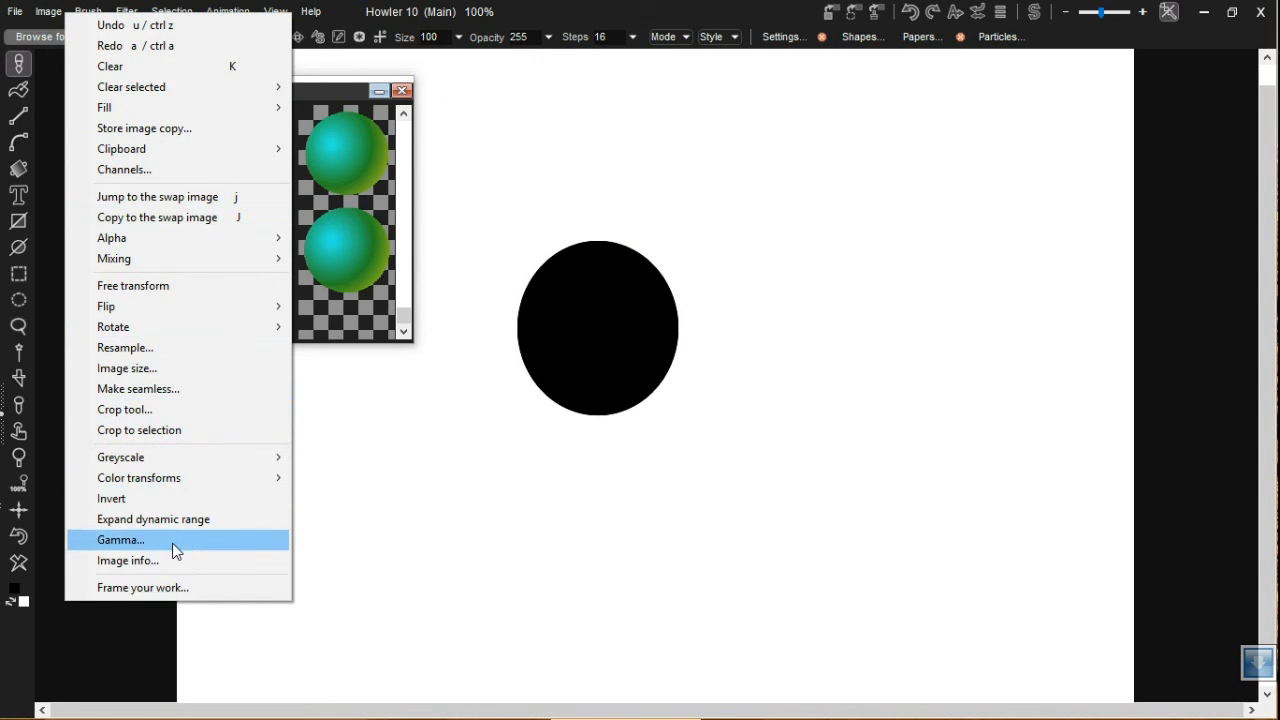
mouse_move(178, 480)
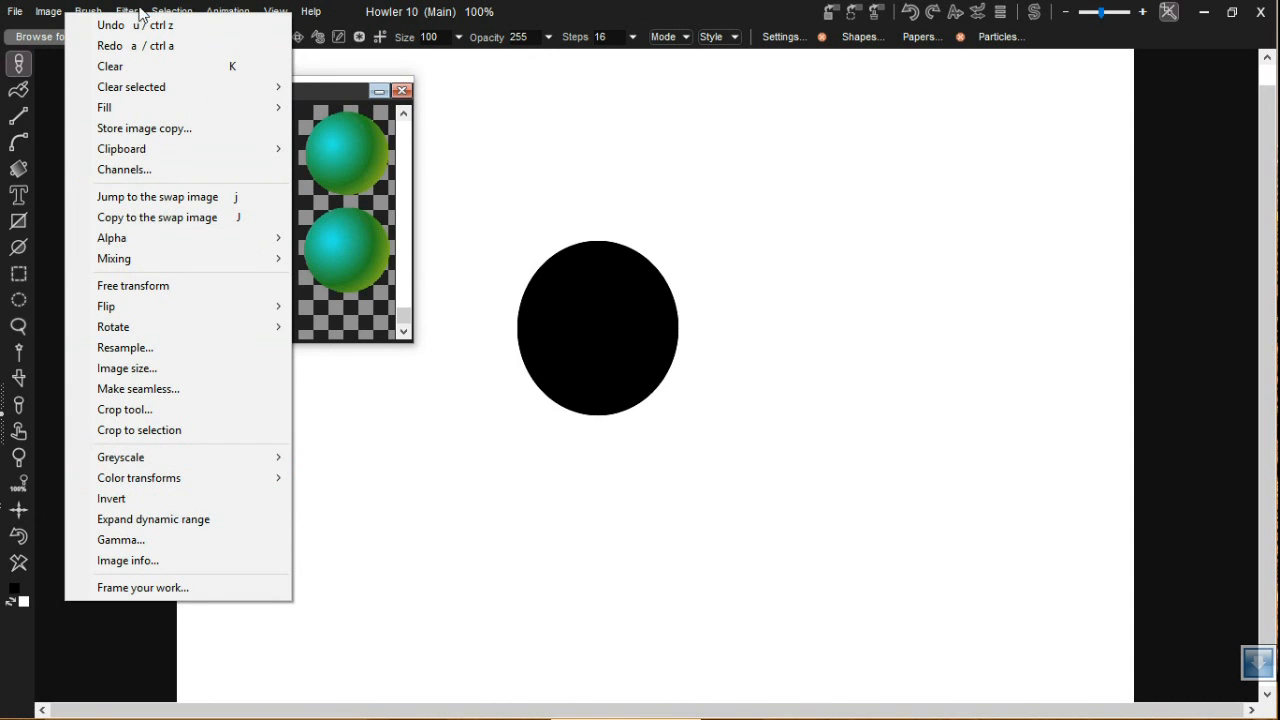
click(104, 12)
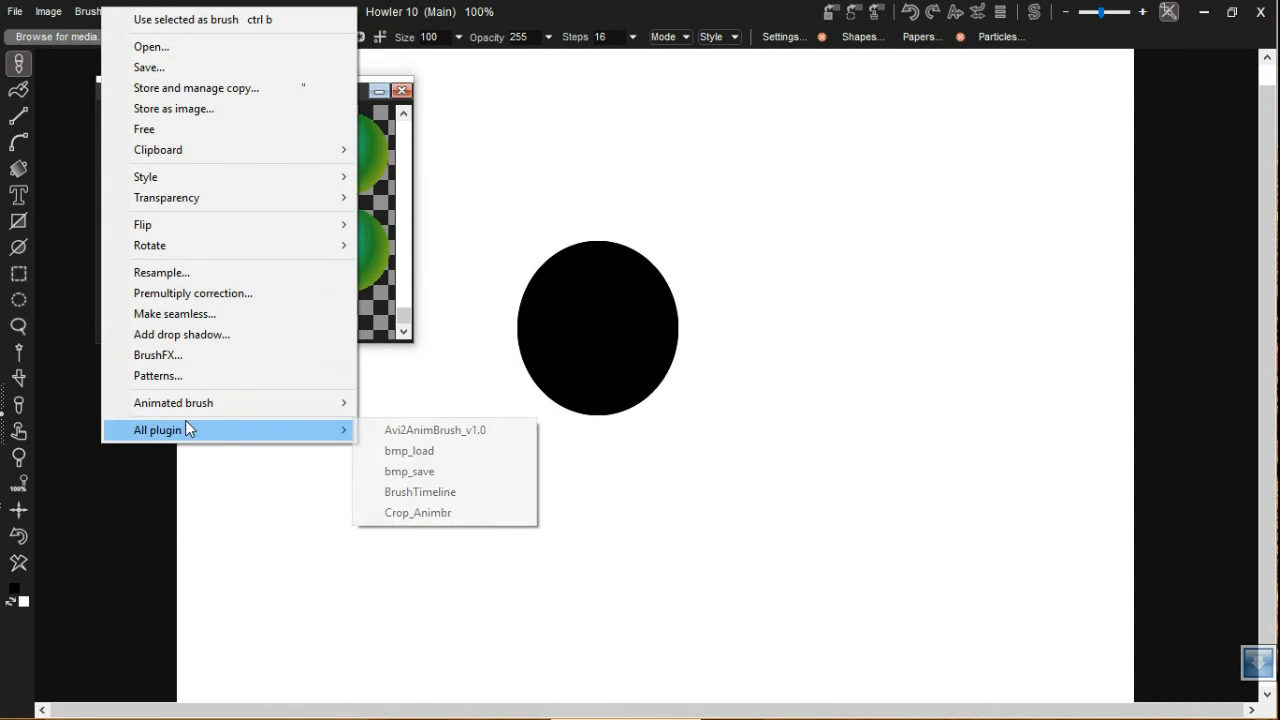
mouse_move(190, 411)
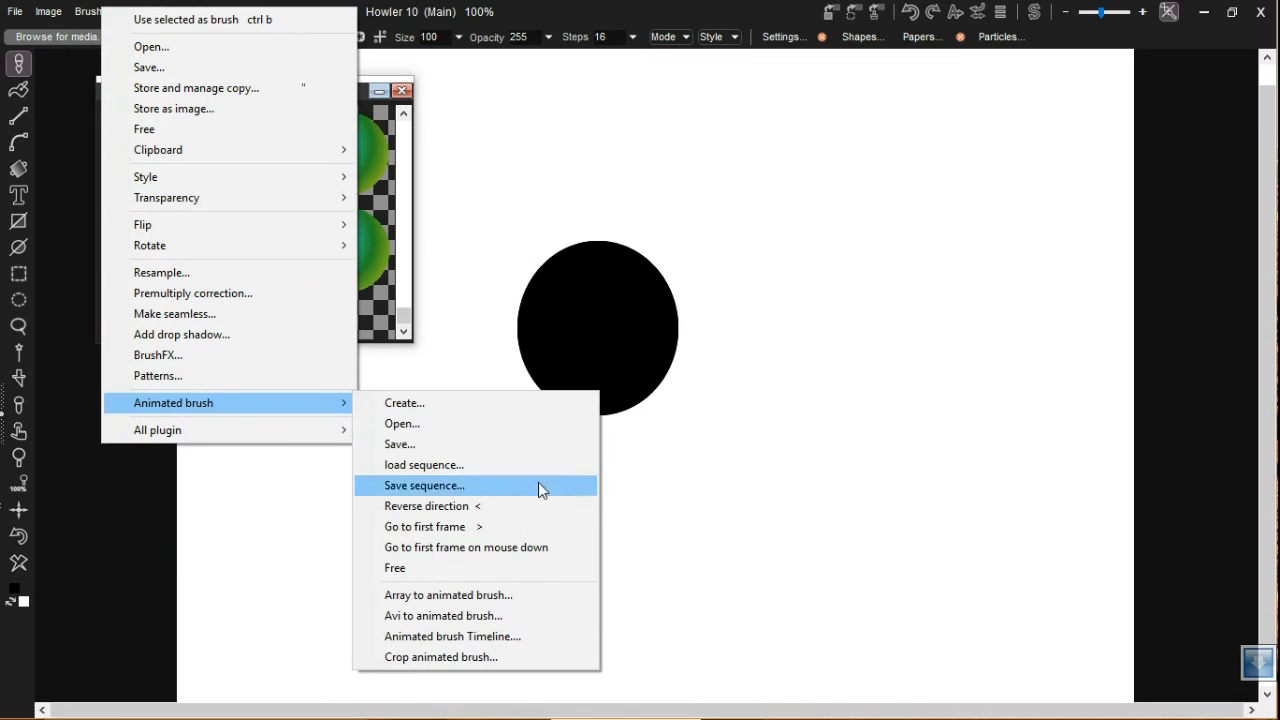
click(400, 598)
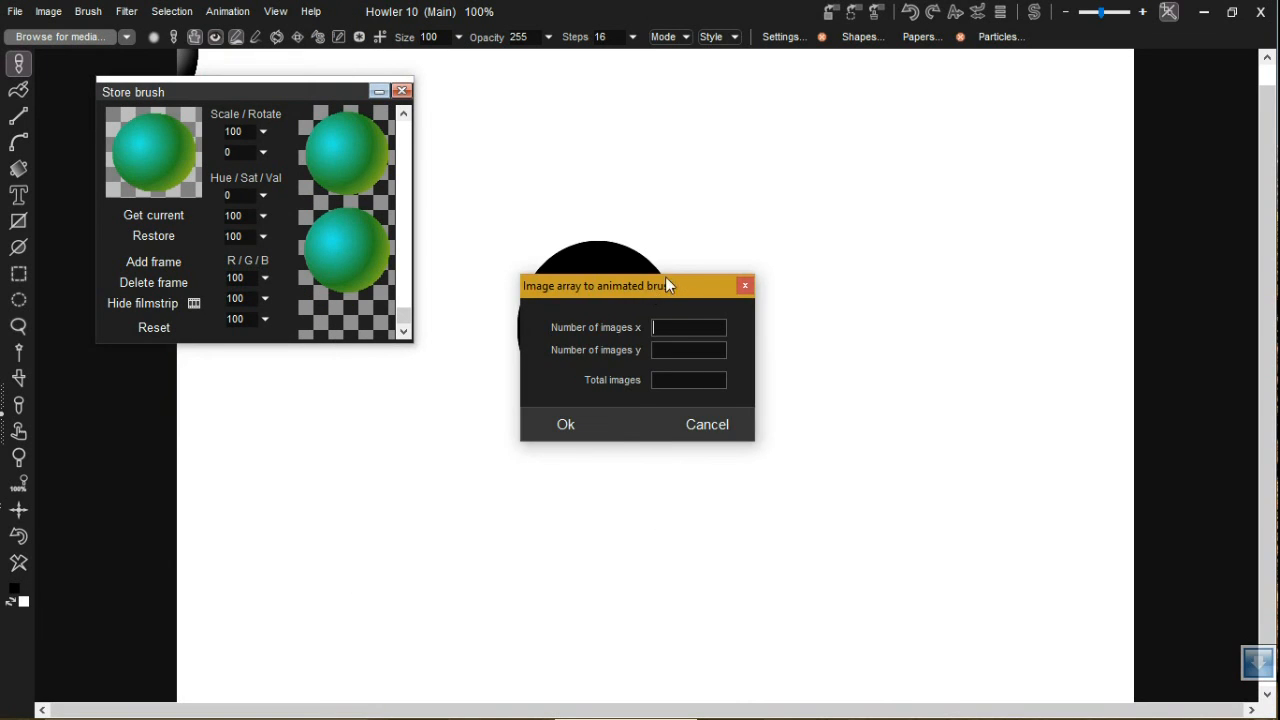
drag(665, 286, 819, 108)
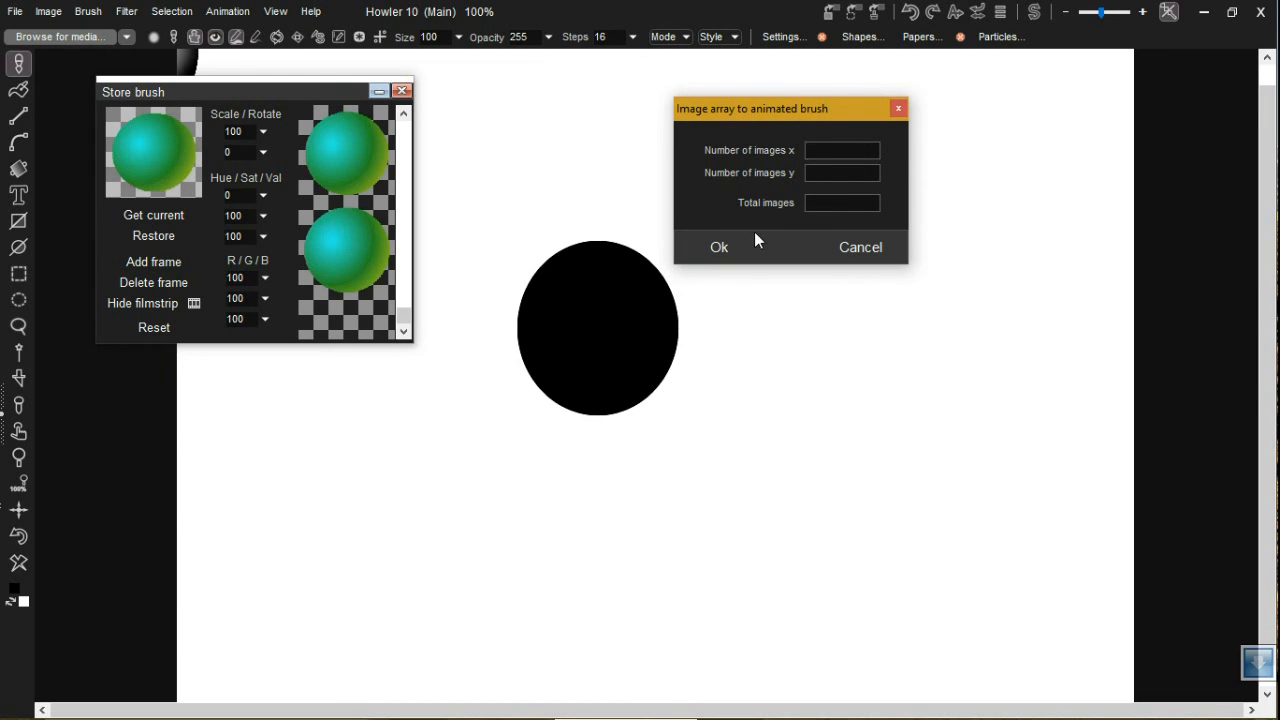
click(834, 247)
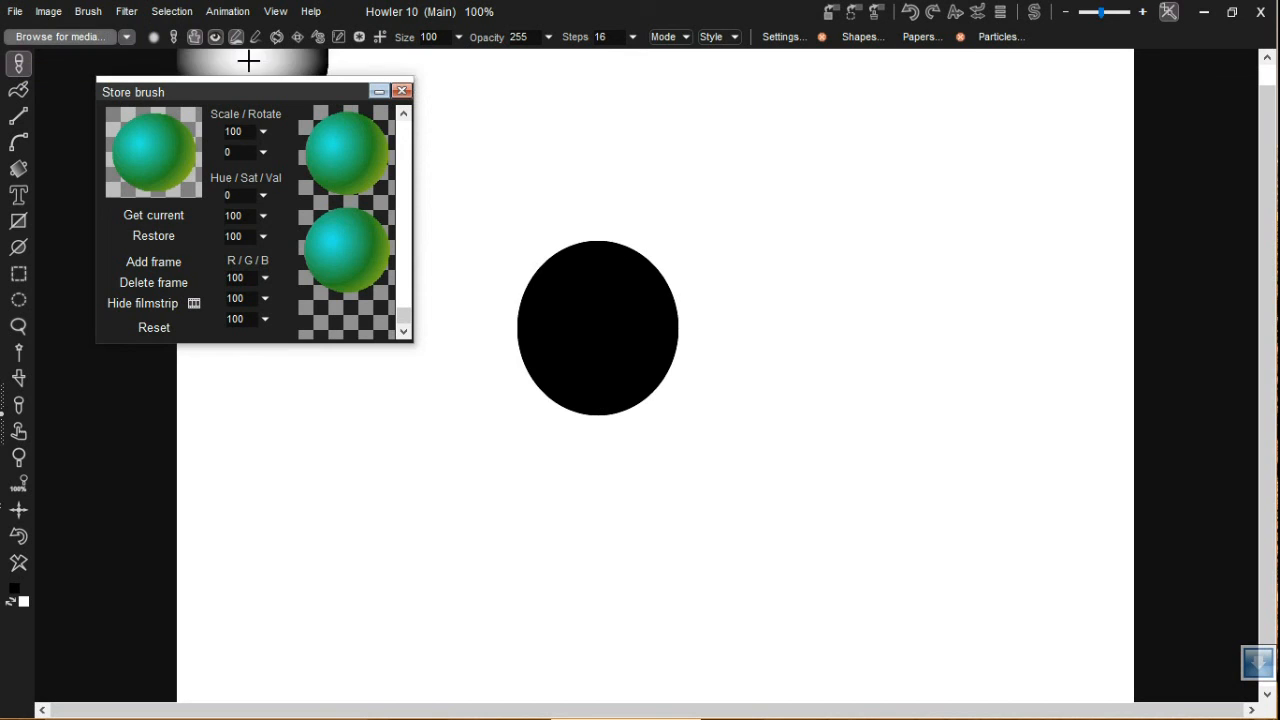
mouse_move(244, 92)
mouse_down()
mouse_move(264, 130)
mouse_move(231, 128)
mouse_move(227, 102)
mouse_up()
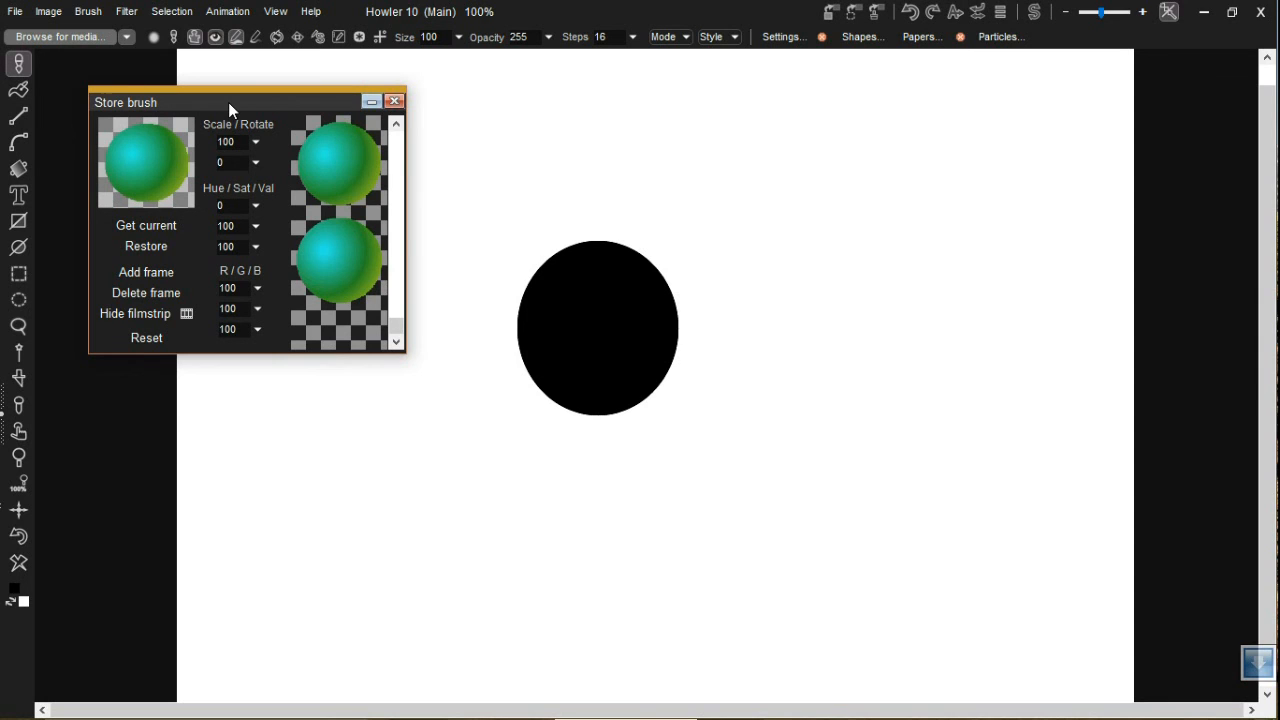
drag(430, 236, 452, 203)
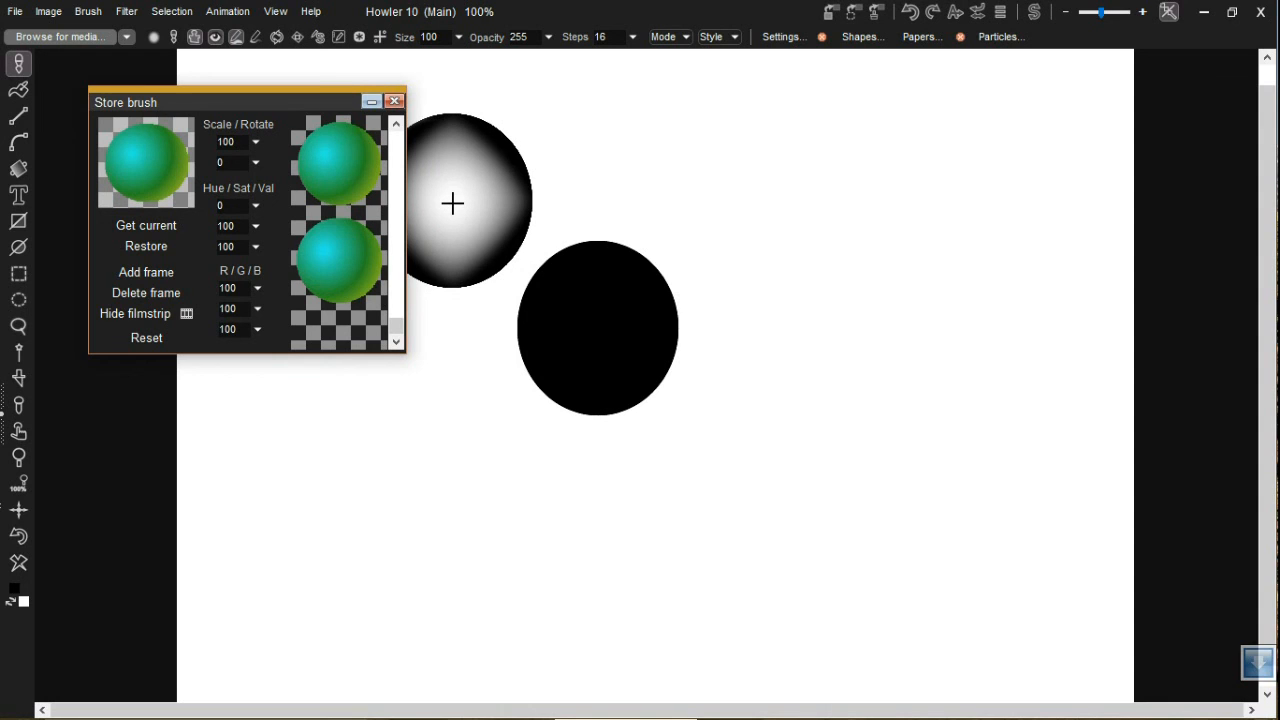
drag(453, 203, 647, 313)
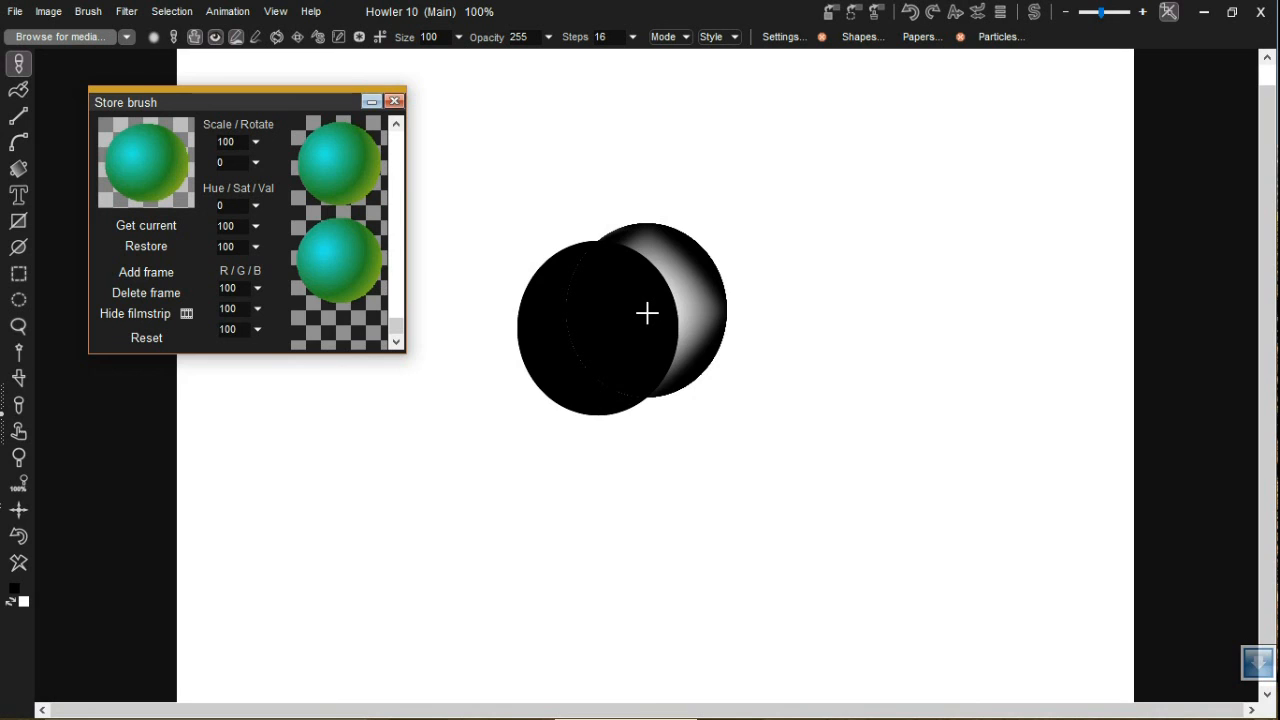
mouse_move(647, 313)
mouse_down()
mouse_move(722, 349)
mouse_move(740, 334)
mouse_up()
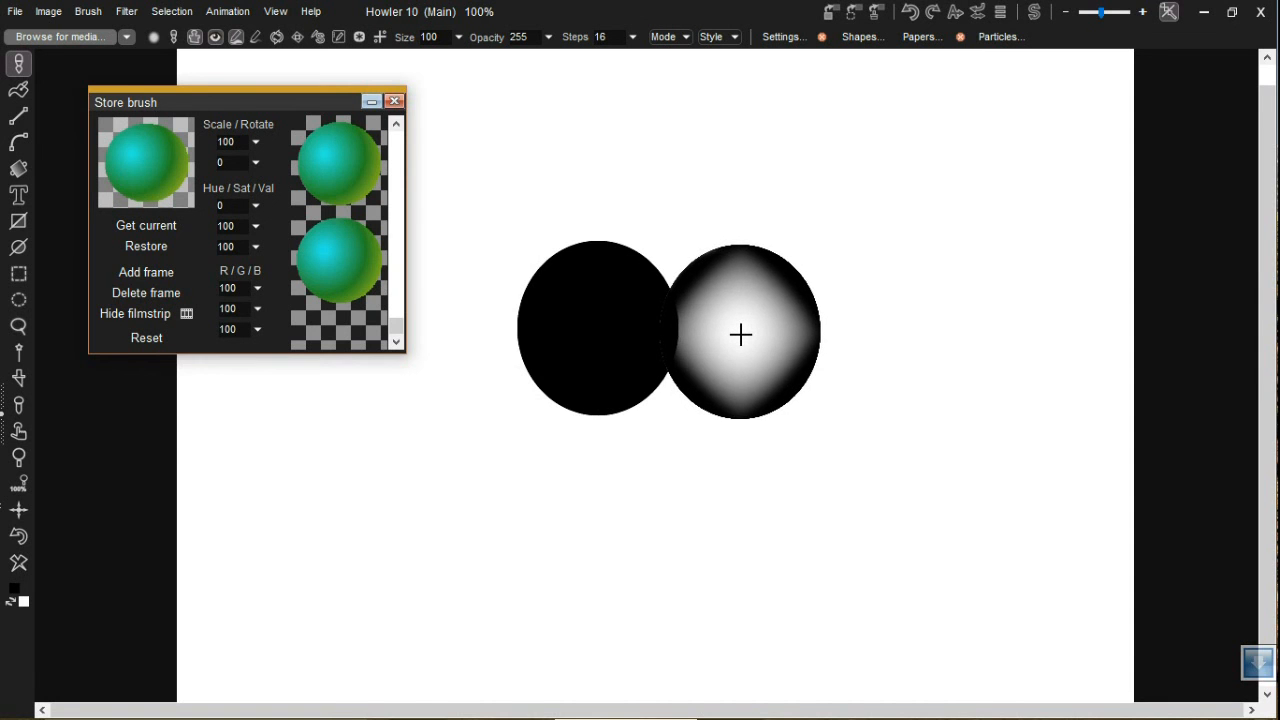